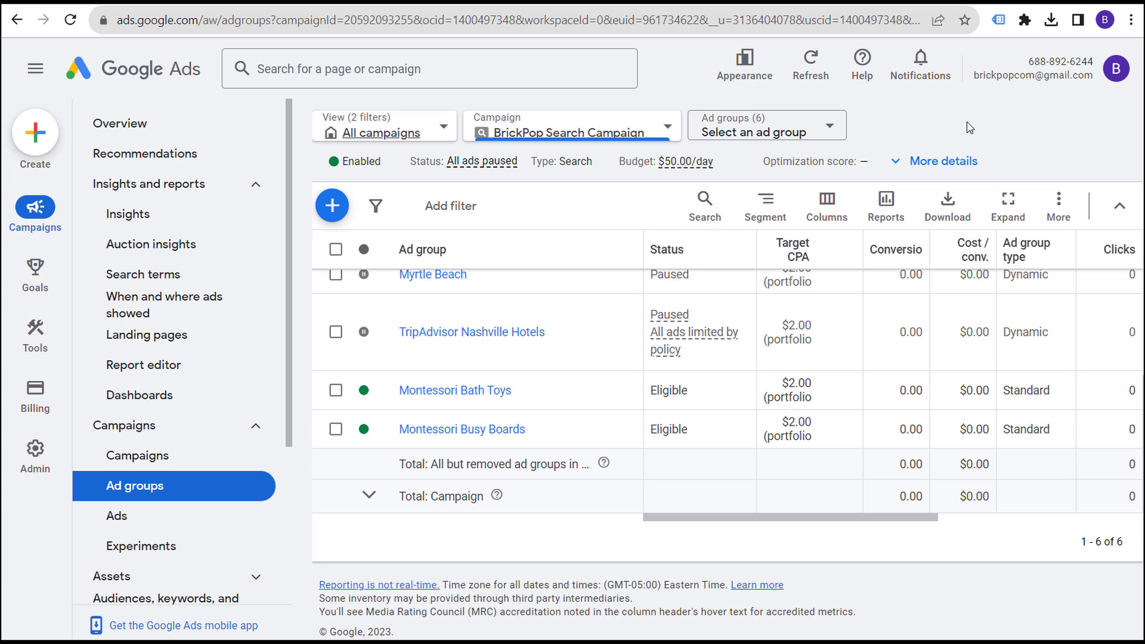
Start a new ad group and copy the BrickPop Montessori Placemats category link
click(333, 207)
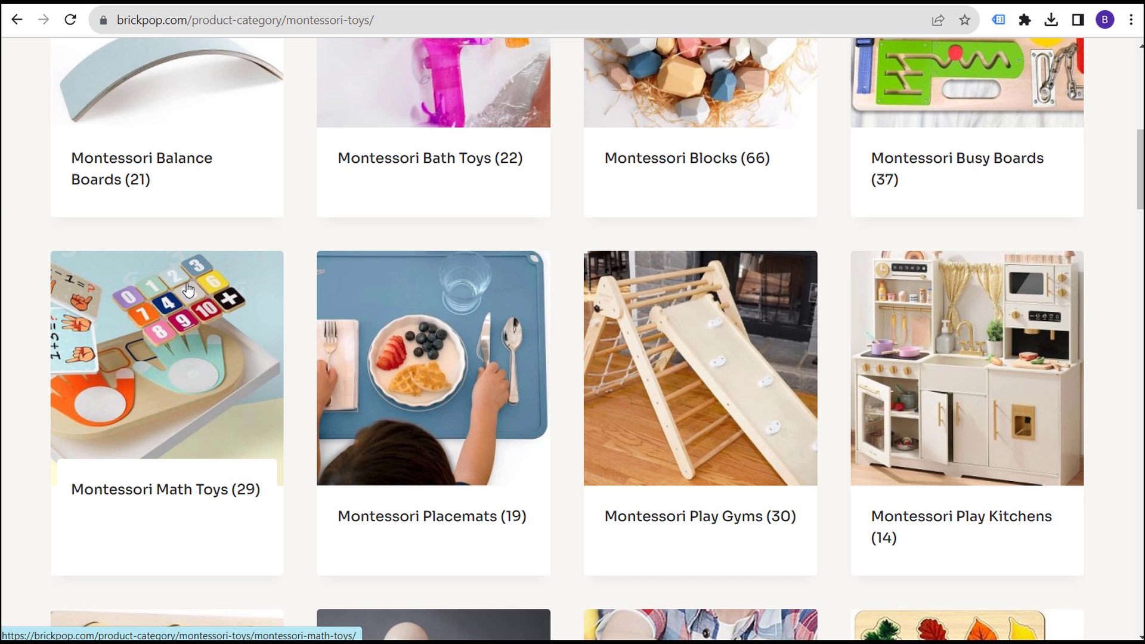
right_click(422, 344)
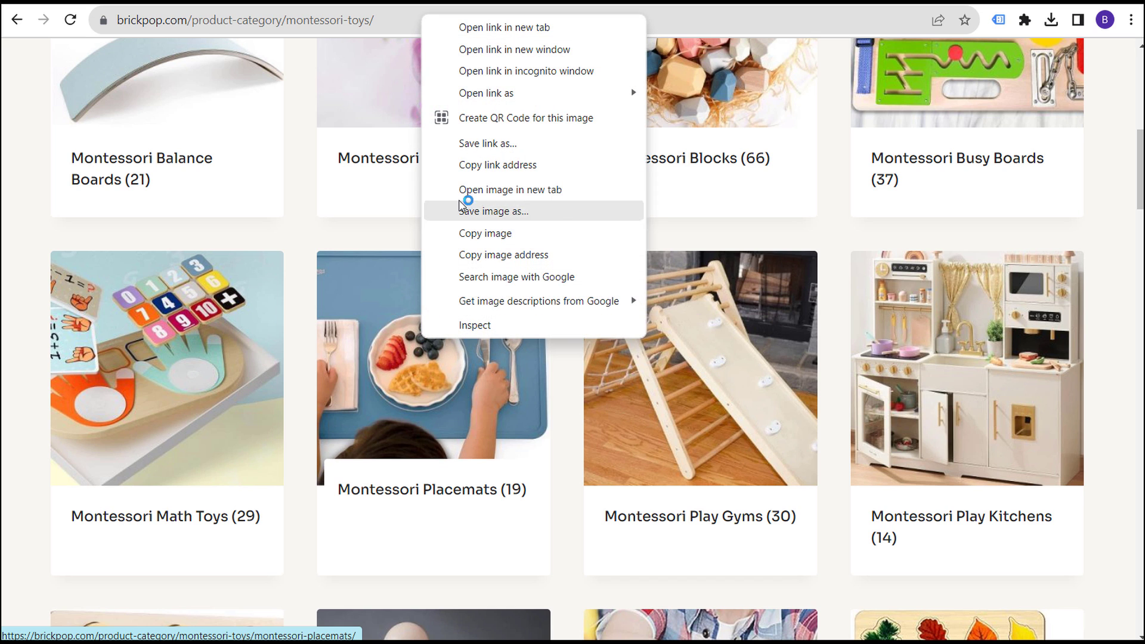
click(489, 164)
key(ctrl+Tab)
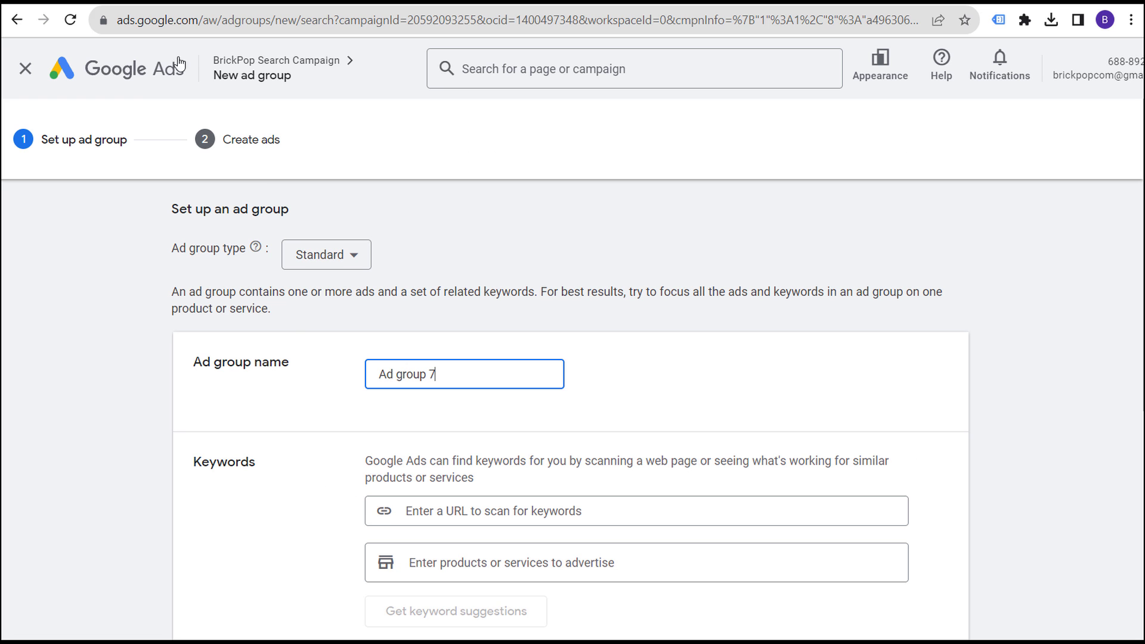
Paste the placemats category link as the scan page and add 'montessori placements' as a product
scroll(666, 478, down, 1)
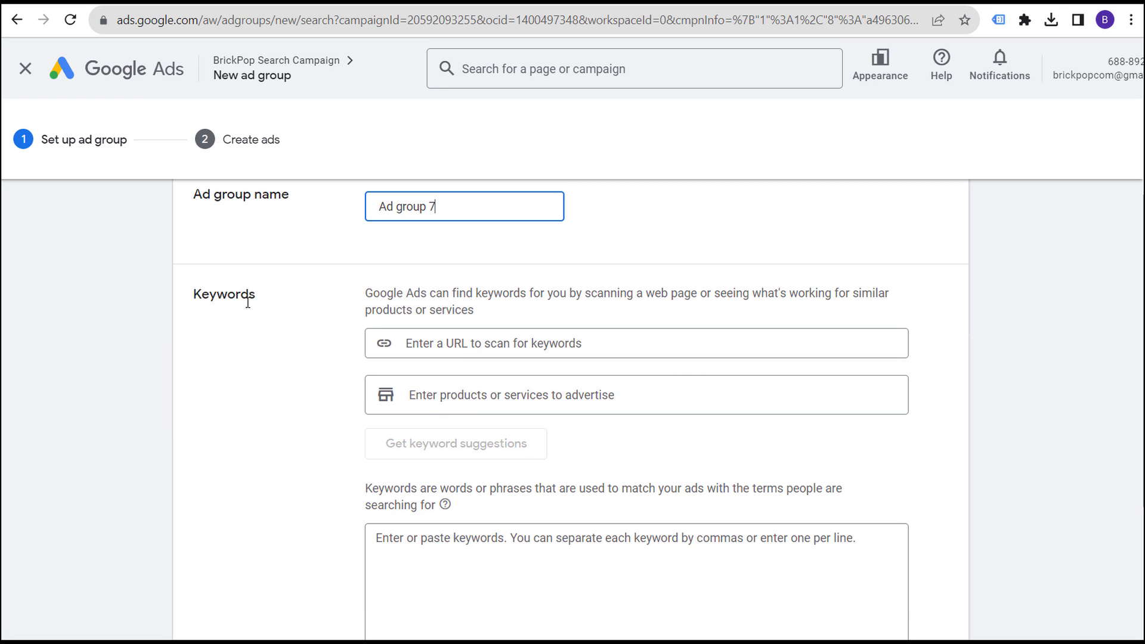
click(494, 352)
text(https://brickpop.com/product-category/montessori-toys/montessori-placemats/)
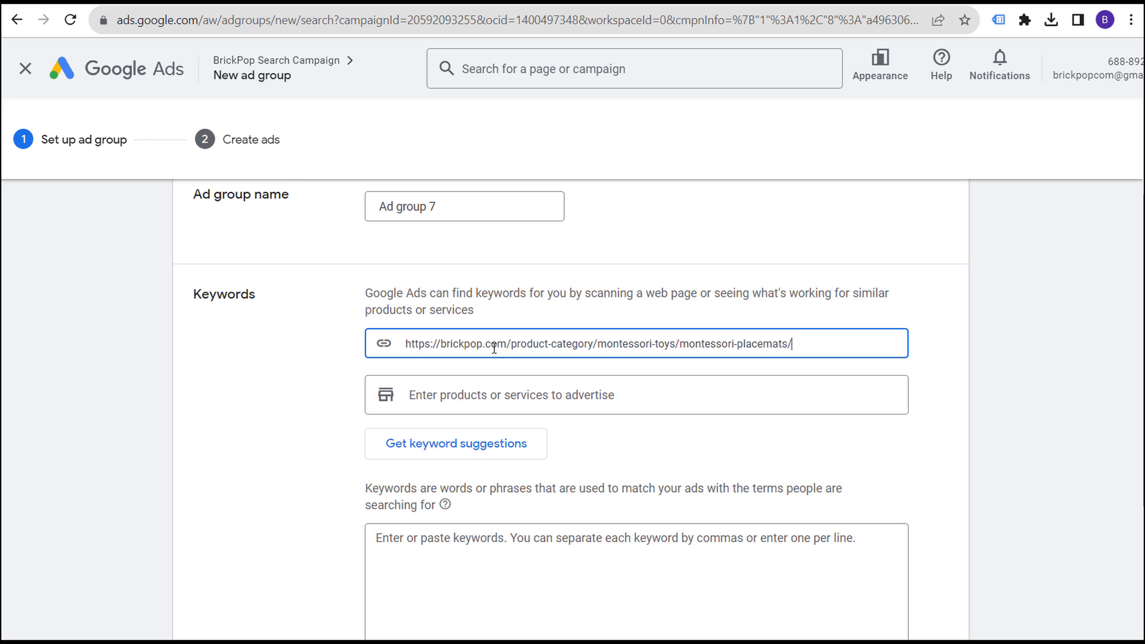
click(511, 394)
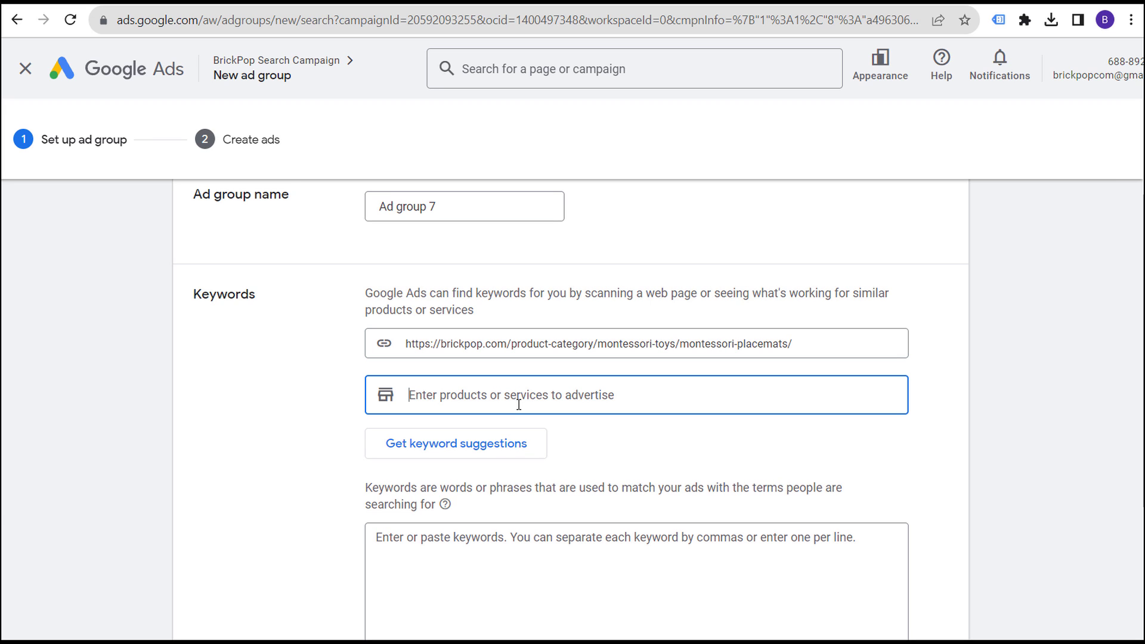
text(montessori p)
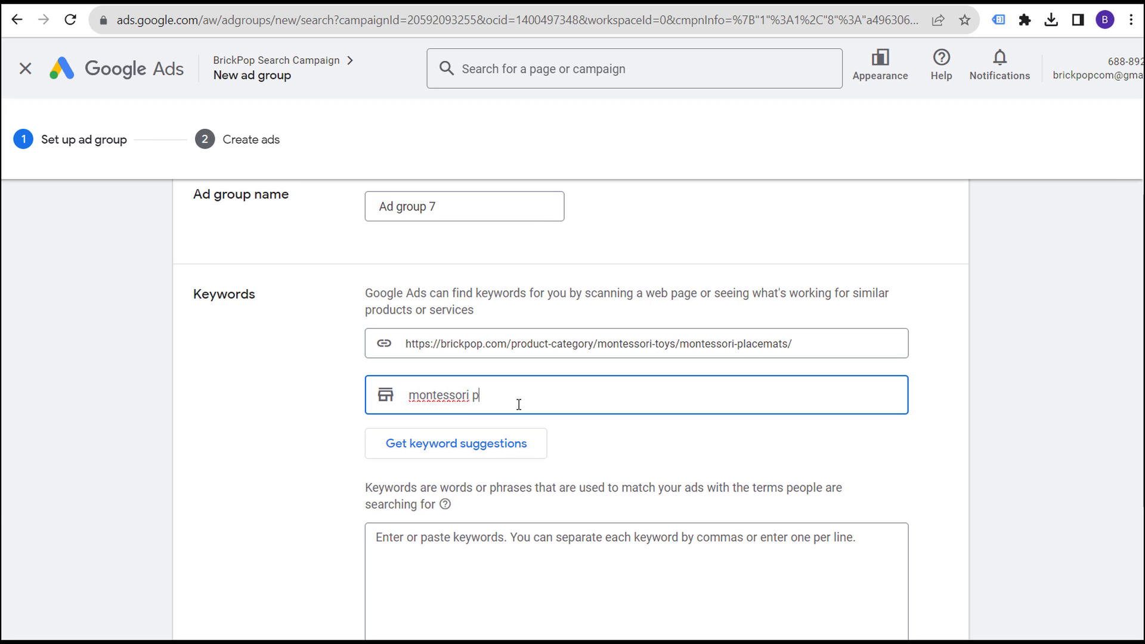
text(lacements)
key(Return)
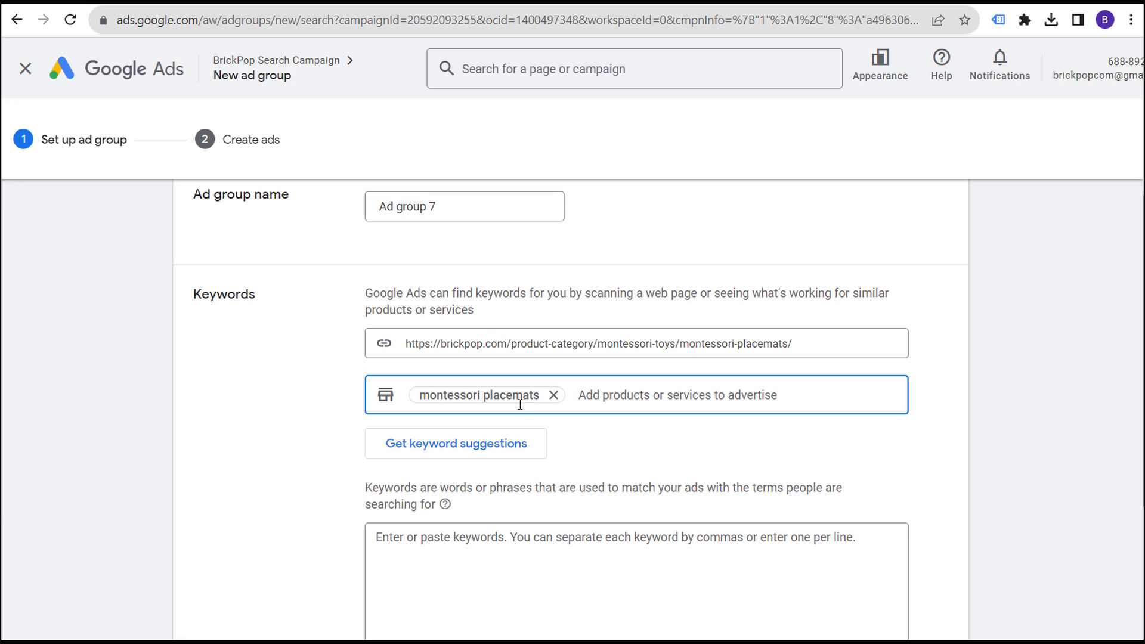
Rename the ad group from 'Ad group 7' to 'Montessori Placemats' and generate keyword suggestions
triple_click(416, 206)
text(Mon)
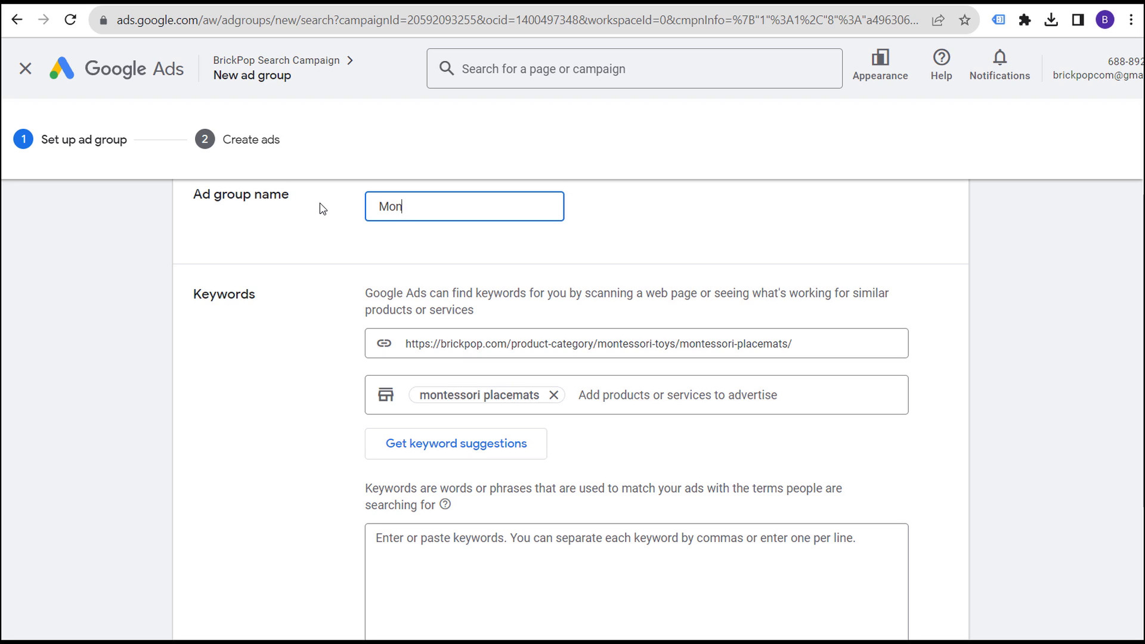
text(tessori Placemats)
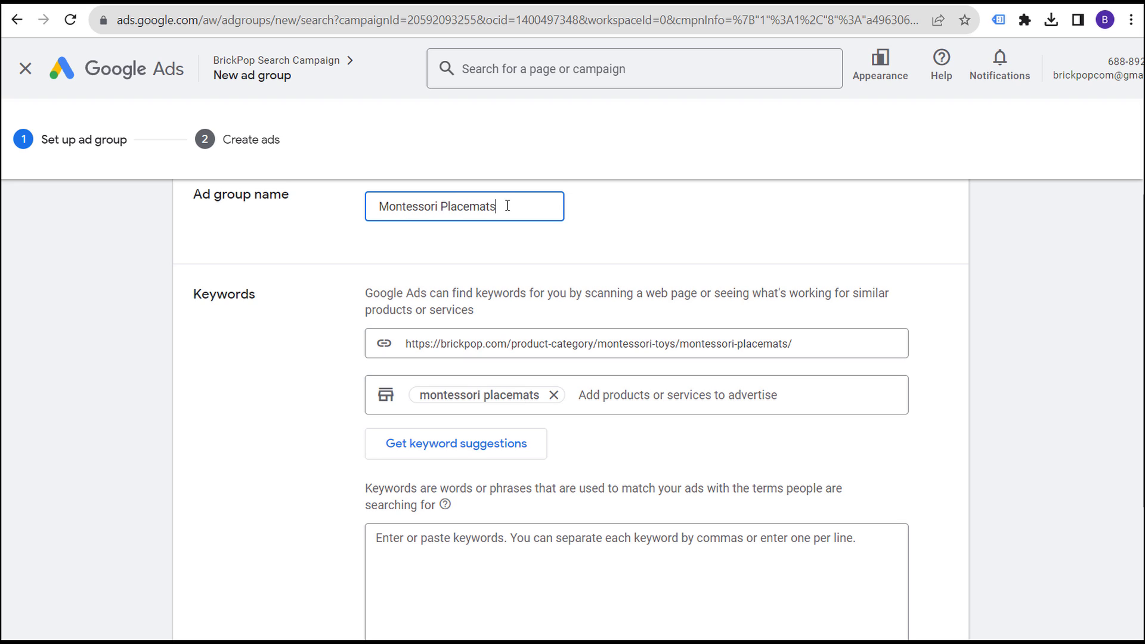
drag(509, 205, 365, 214)
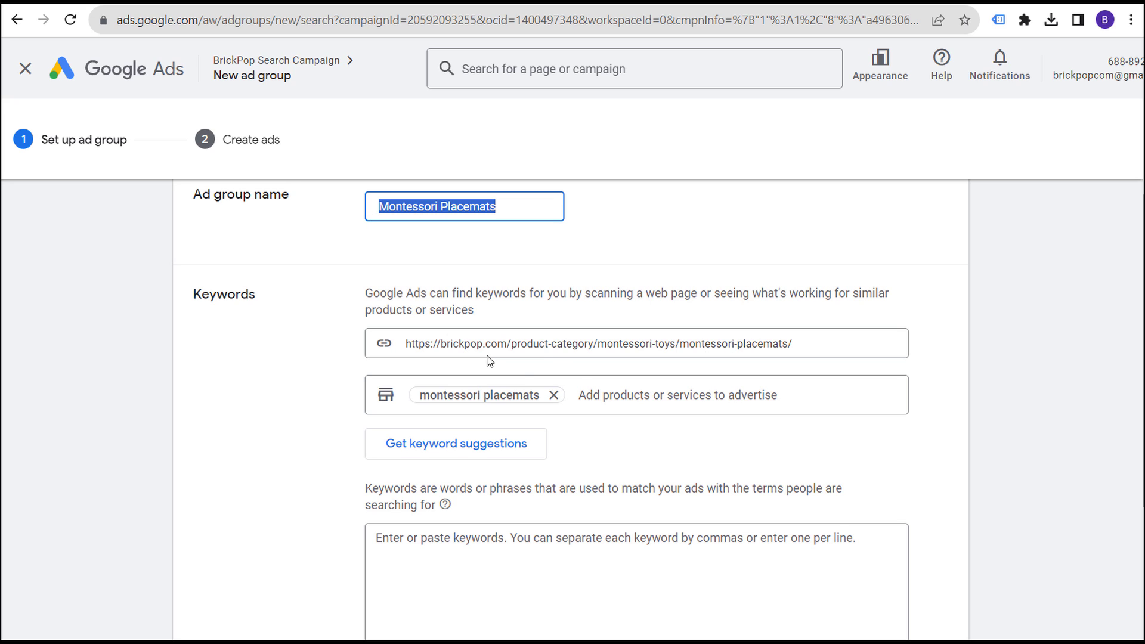
drag(498, 344, 732, 344)
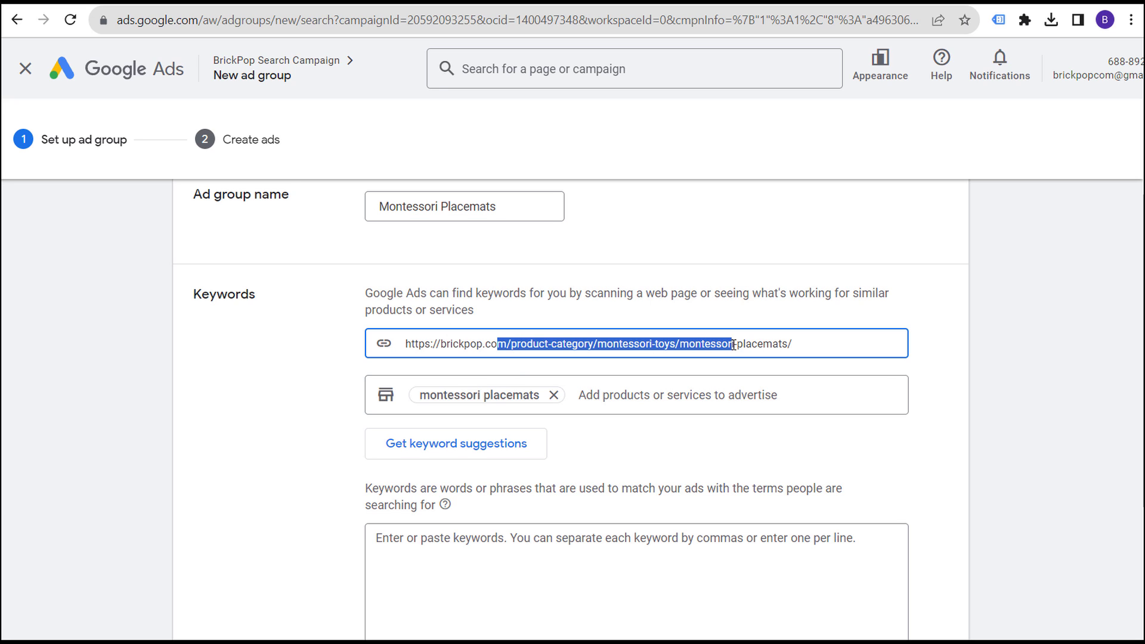
click(436, 457)
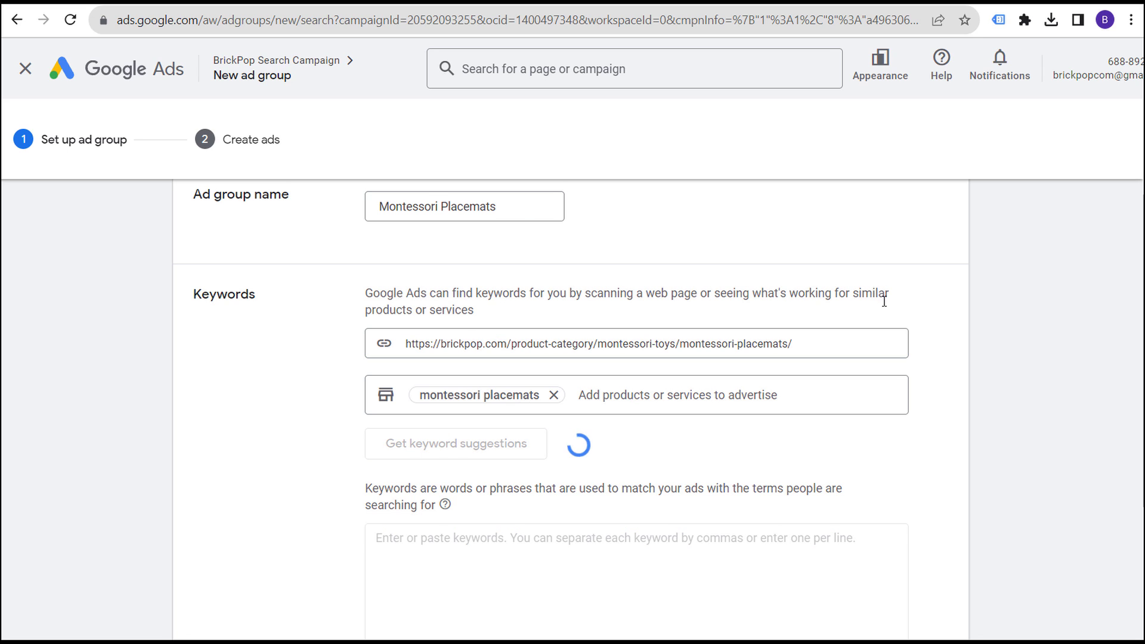
scroll(906, 313, down, 1)
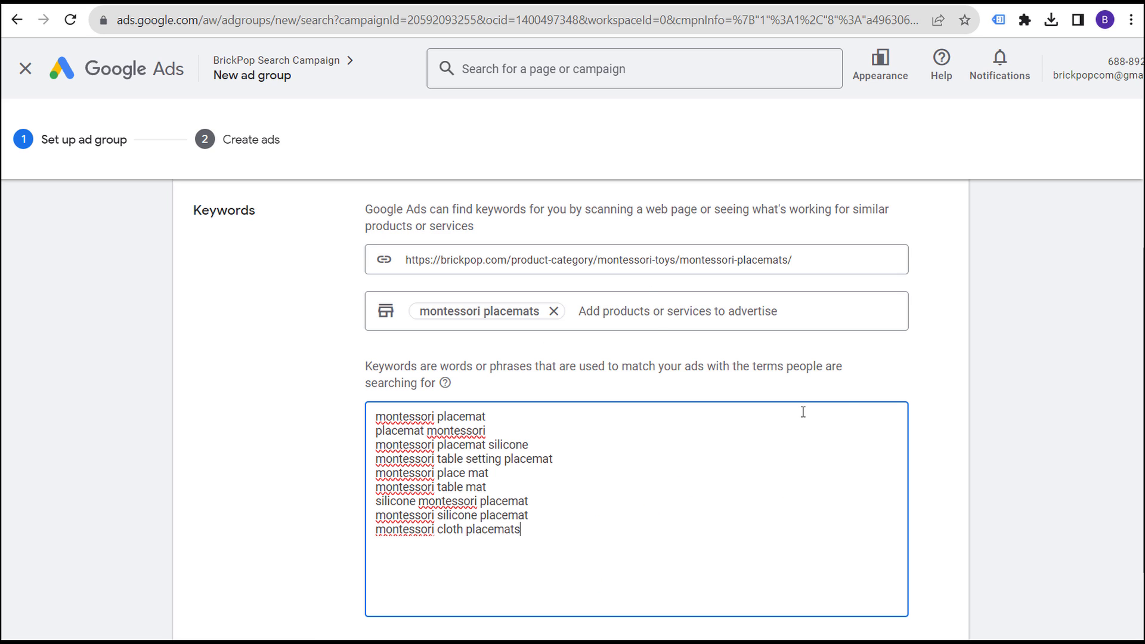
Add 'montessori placemats' on a new line below the nine suggested keywords
drag(562, 535, 371, 411)
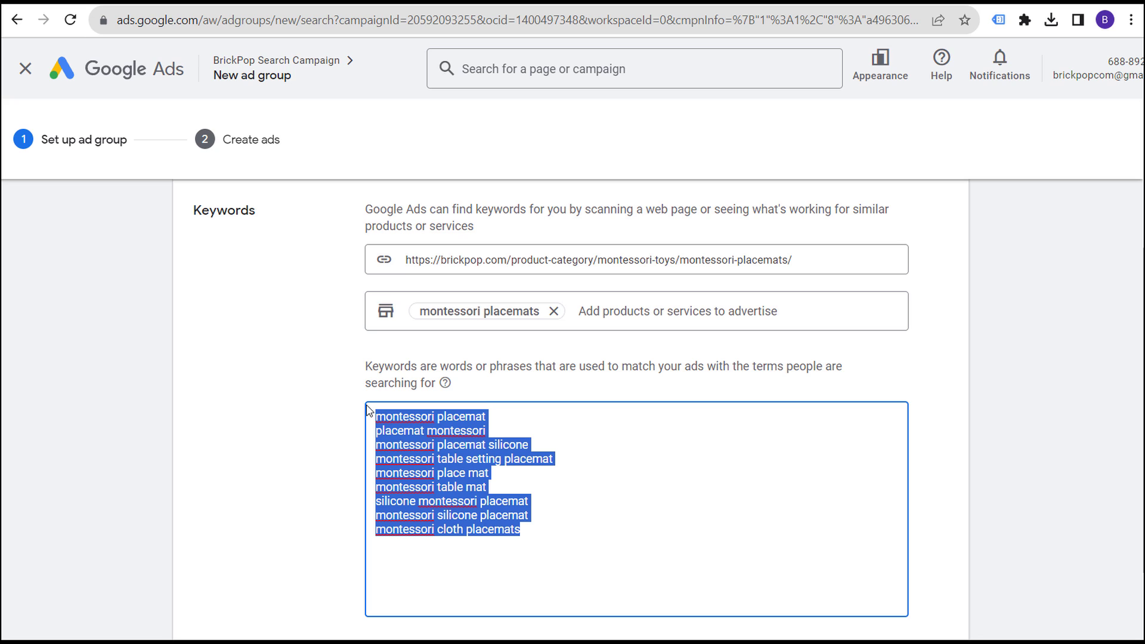
click(519, 375)
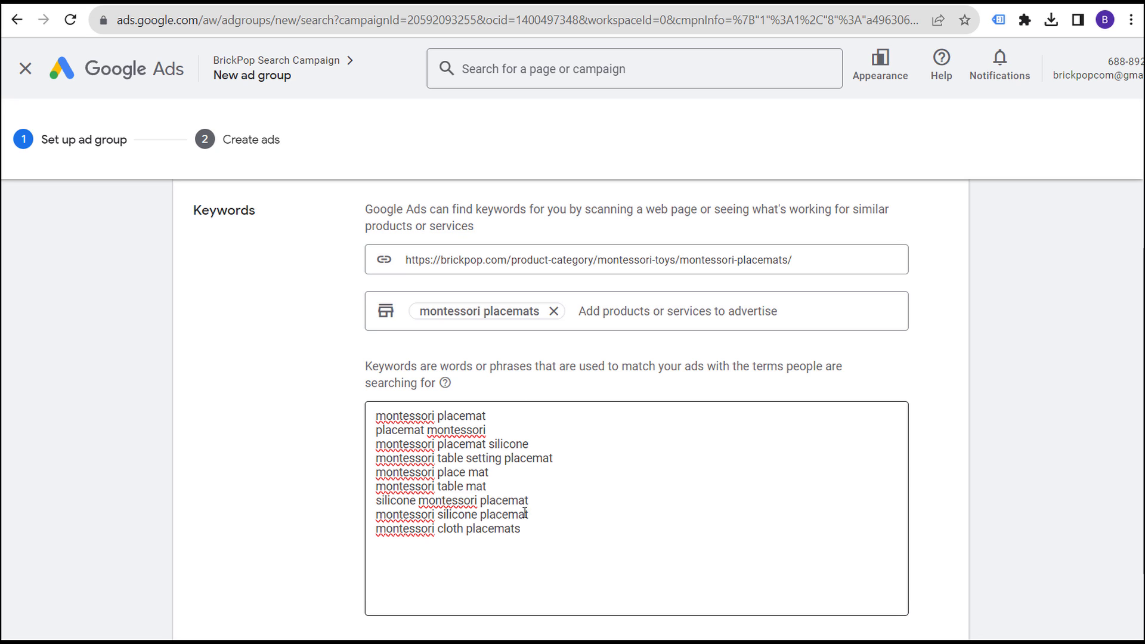
click(574, 525)
key(Return)
key(Return)
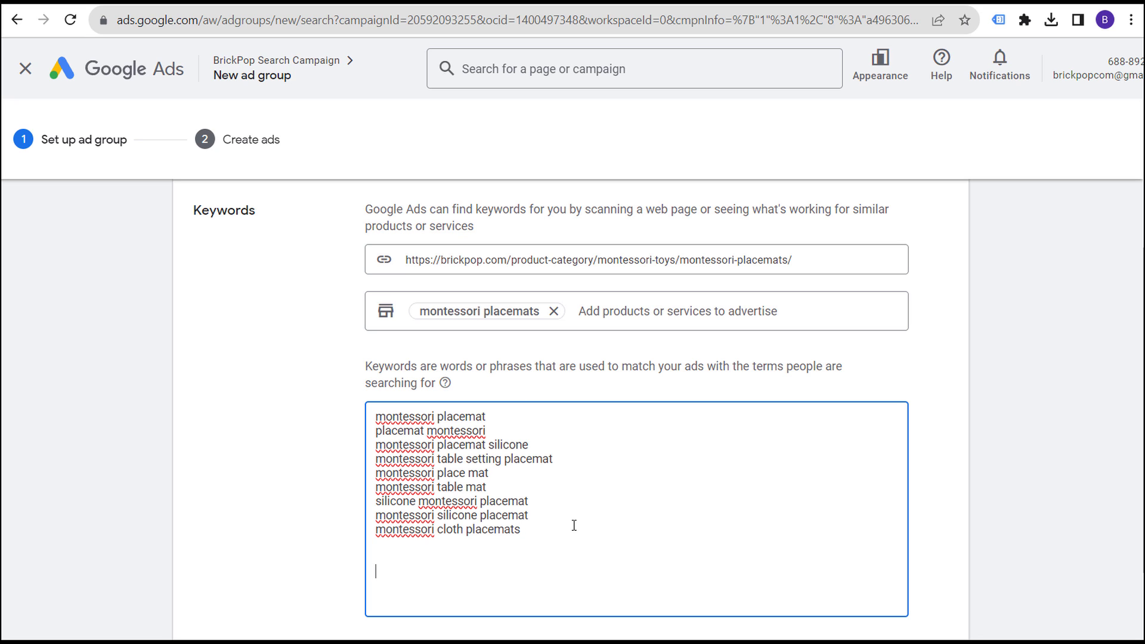
text(montessori placemats)
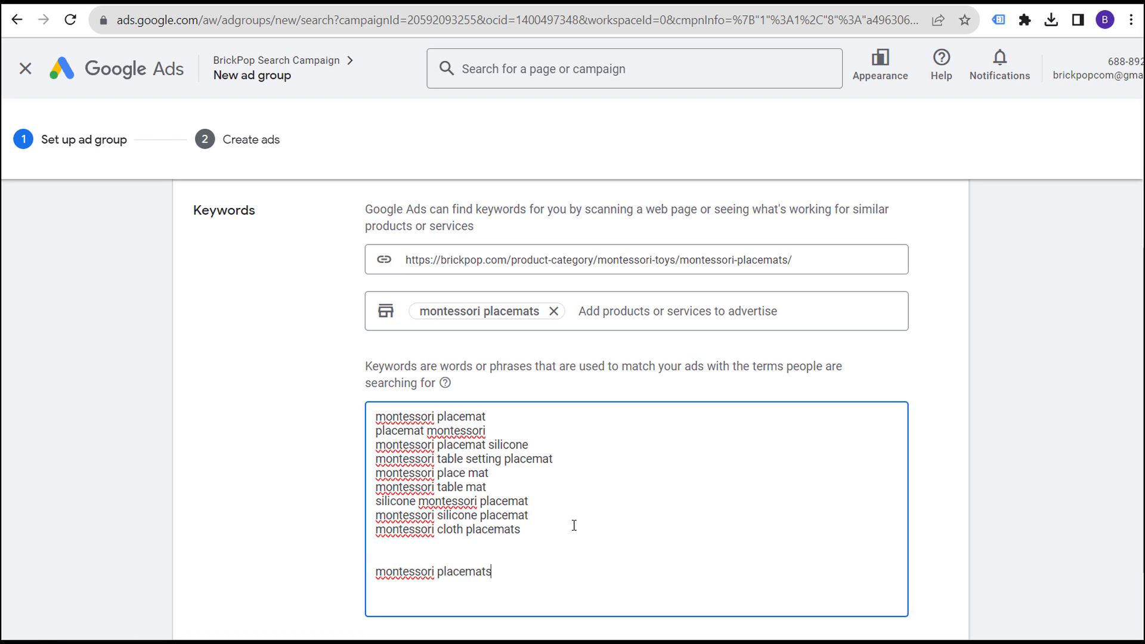
drag(488, 576, 374, 583)
drag(546, 531, 292, 395)
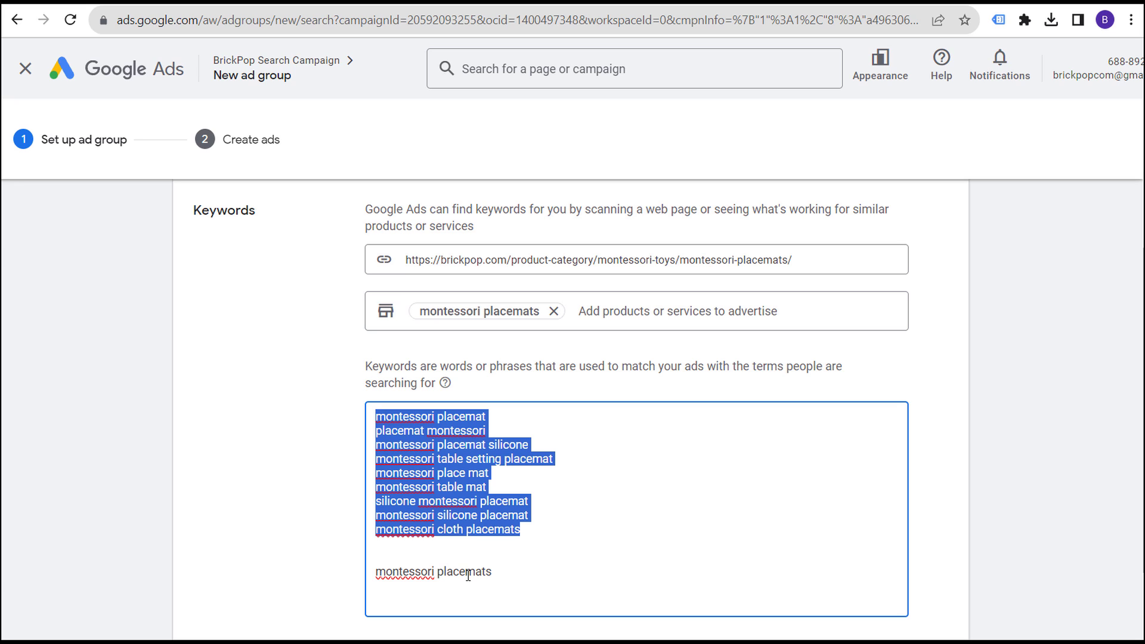
Prefix the new 'montessori placemats' line with a double quote for phrase match
click(409, 573)
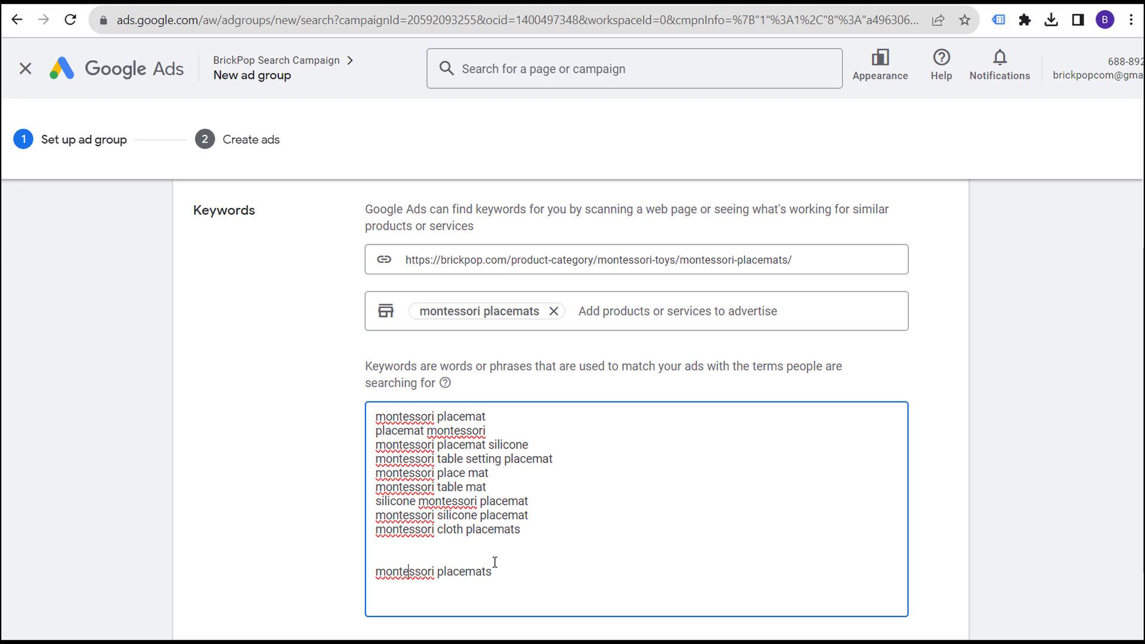
key(Right)
key(Right)
click(376, 572)
text(")
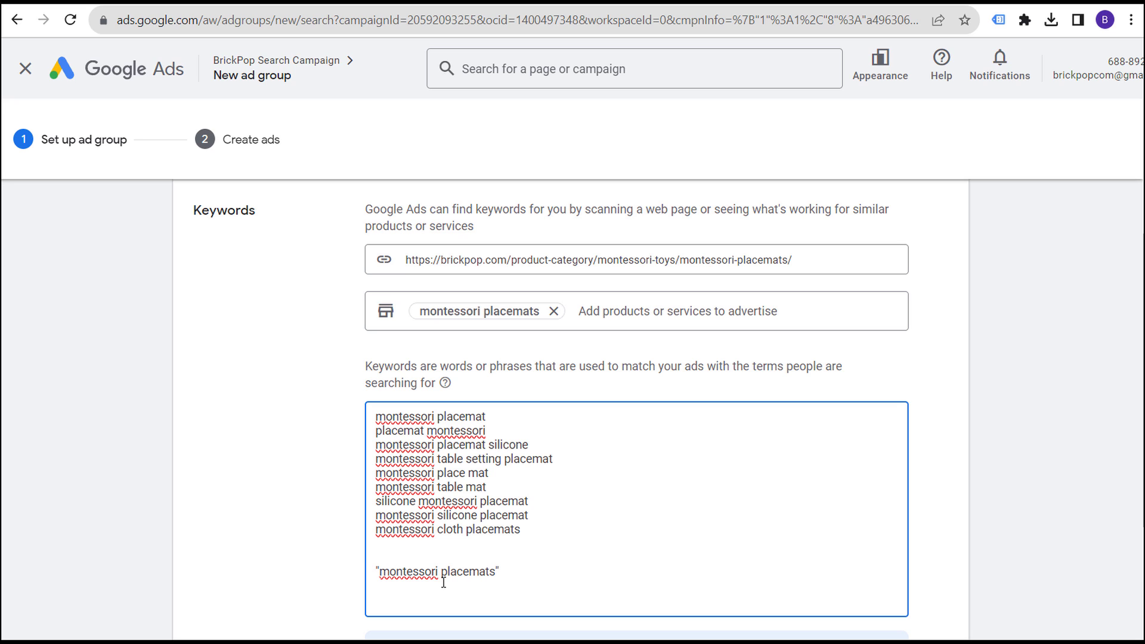
drag(583, 530, 351, 411)
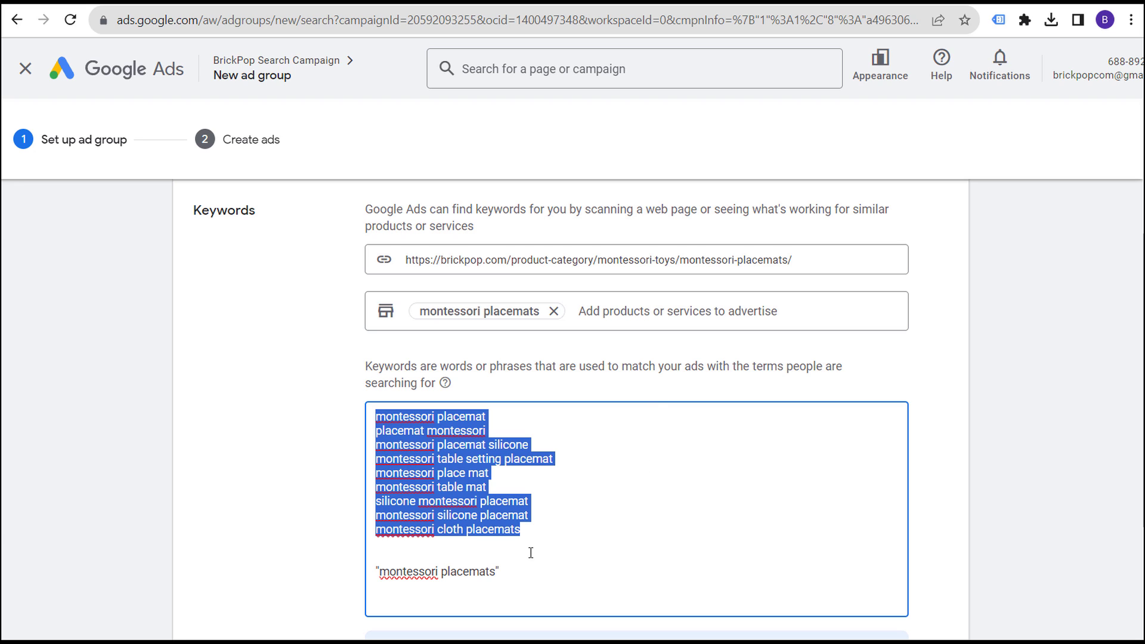
click(564, 530)
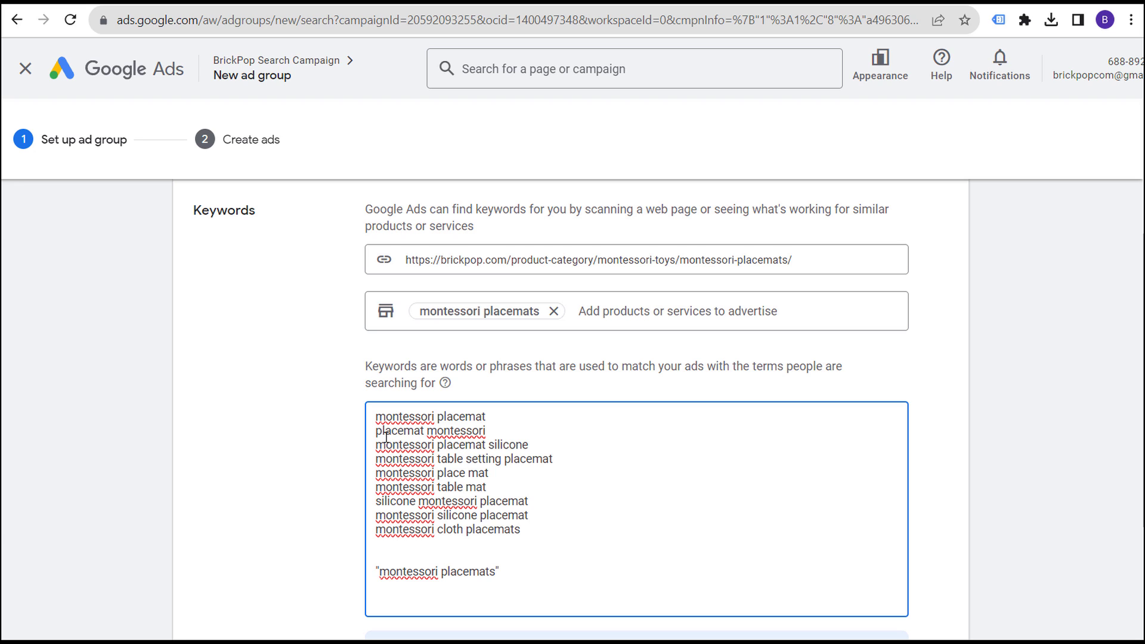
click(378, 417)
Bracket the first keyword and delete 'placemat montessori' and the misspelled 'montesori placemat'
text([)
click(550, 415)
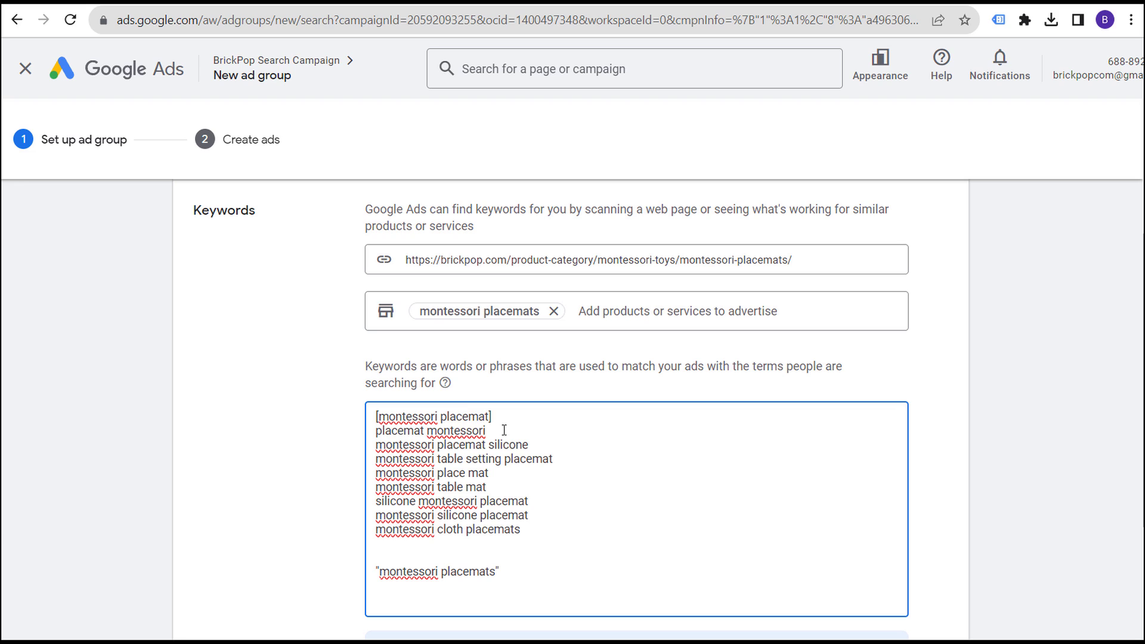
drag(504, 430, 351, 428)
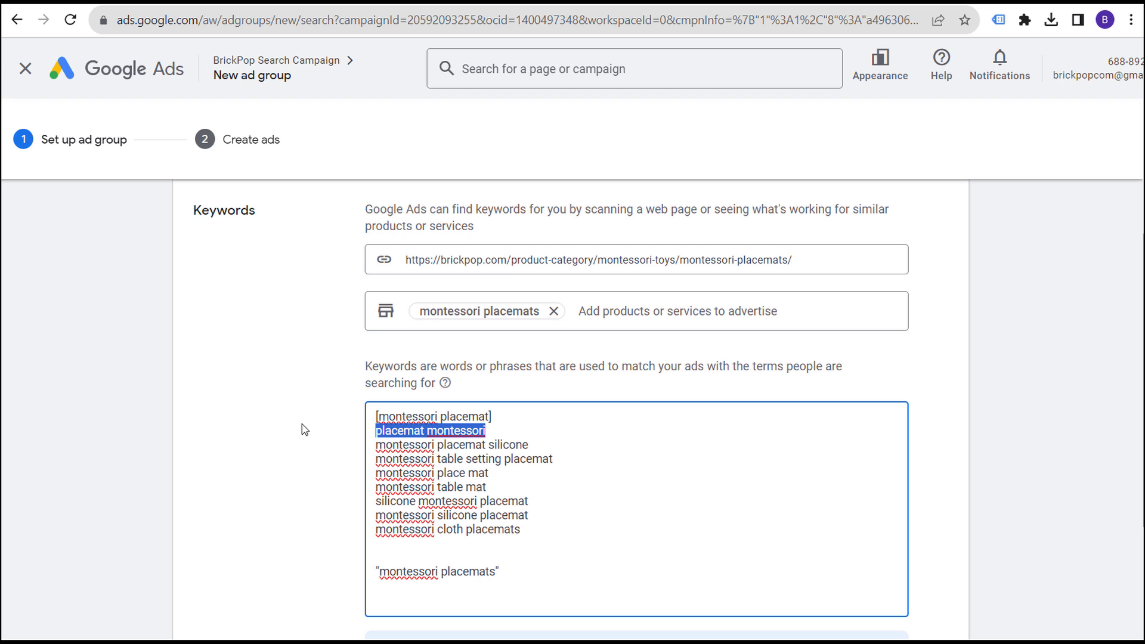
key(BackSpace)
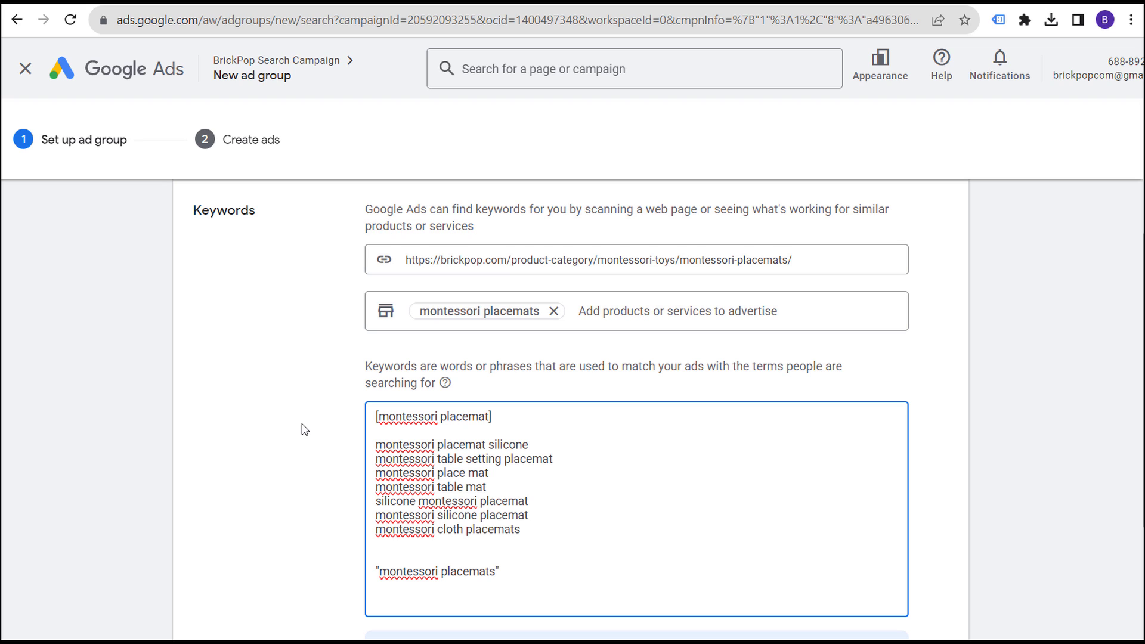
key(Return)
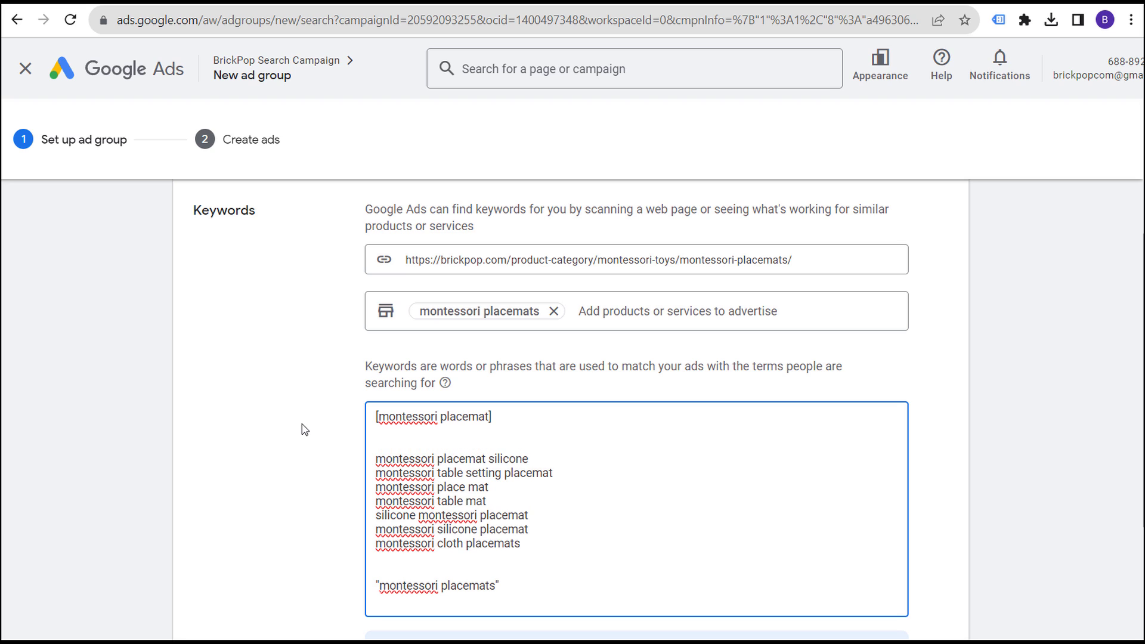
key(Return)
text(m)
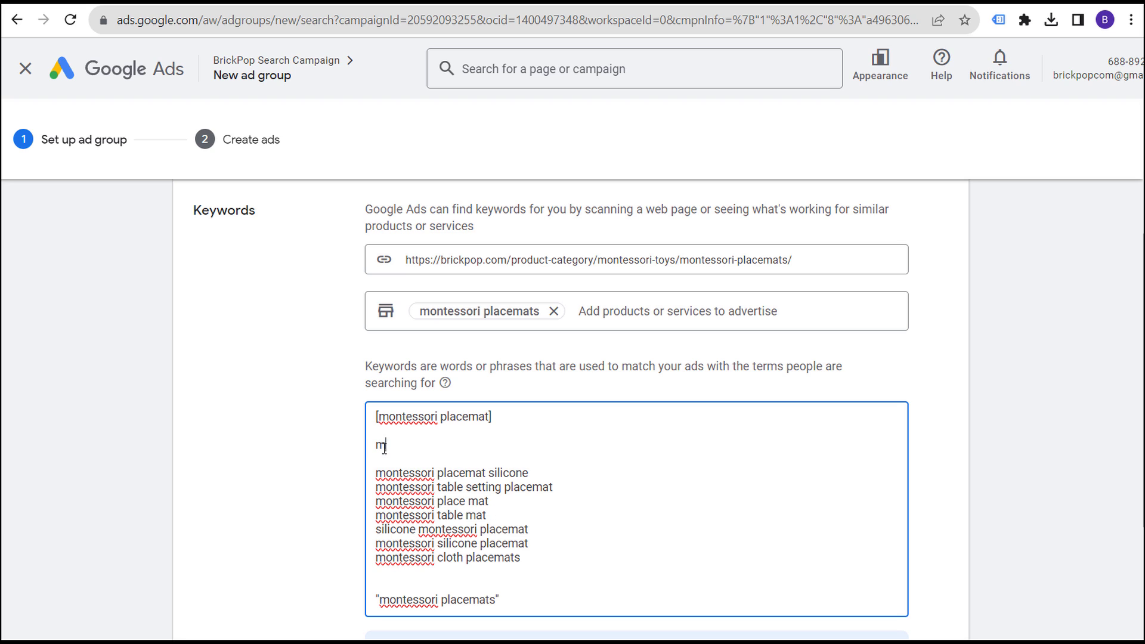
text(ontesori placemat)
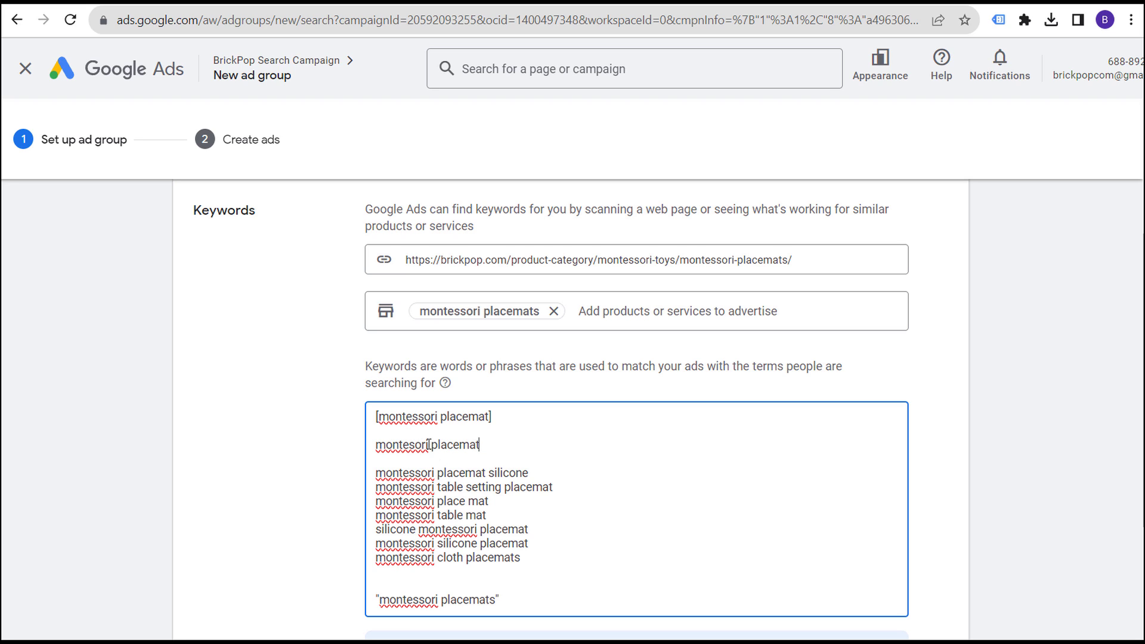
drag(480, 444, 356, 448)
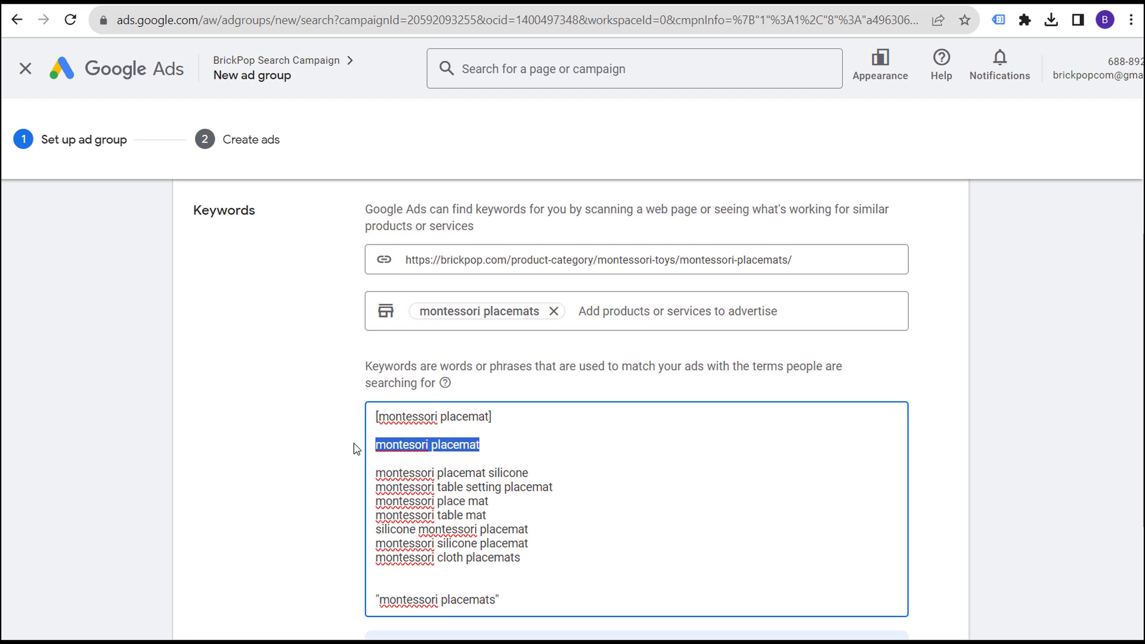
key(BackSpace)
key(BackSpace)
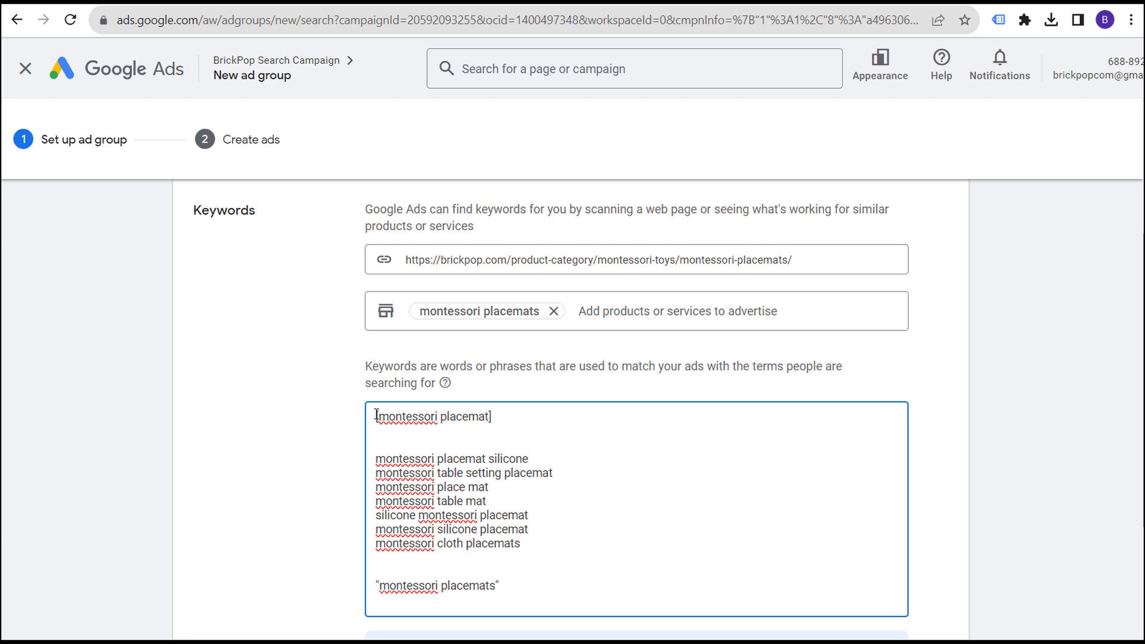
Remove blank lines plus 'montessori place mat', 'silicone montessori placemat' and 'montessori silicone placemat'
click(378, 459)
key(BackSpace)
key(BackSpace)
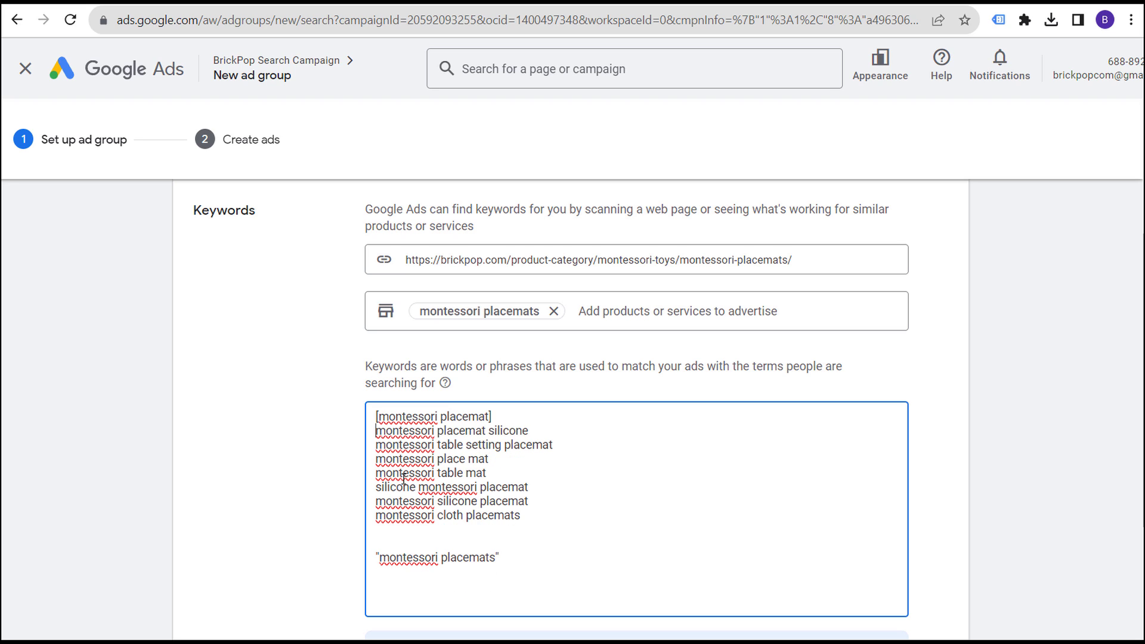
click(519, 463)
drag(519, 464, 371, 460)
click(471, 458)
drag(490, 460, 372, 459)
key(BackSpace)
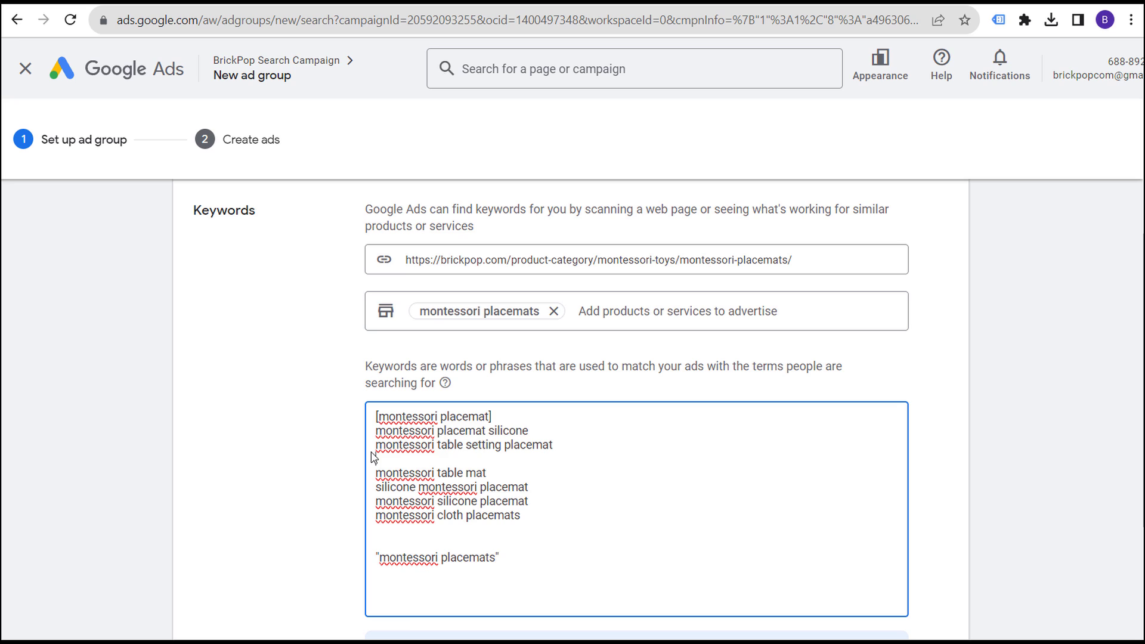
key(BackSpace)
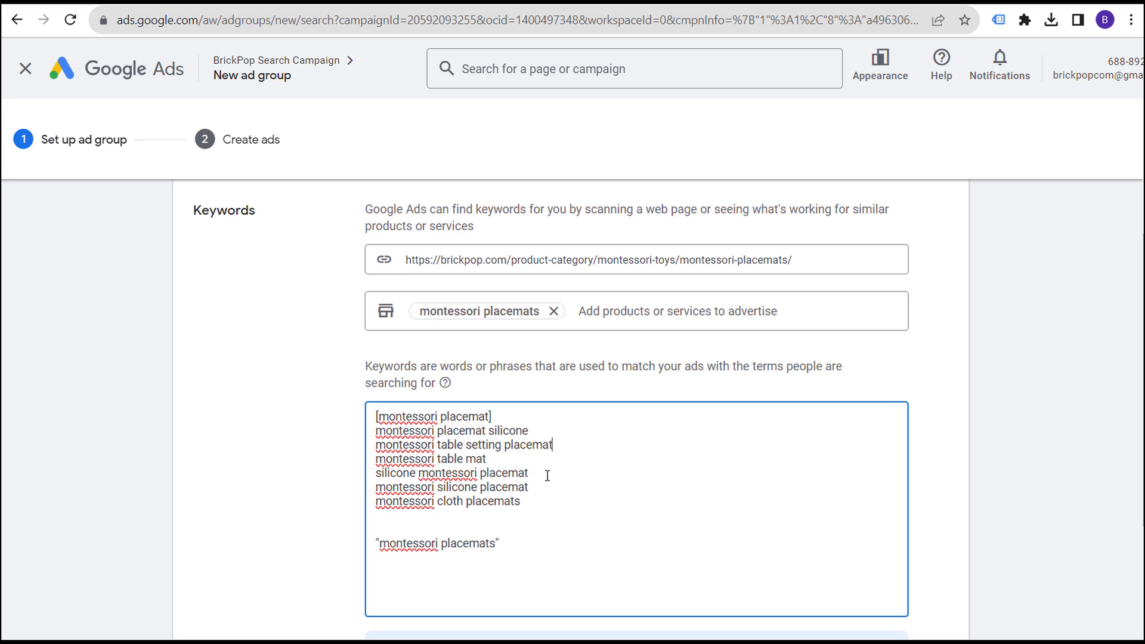
drag(544, 473, 360, 473)
key(BackSpace)
key(BackSpace)
drag(557, 472, 358, 473)
key(BackSpace)
key(BackSpace)
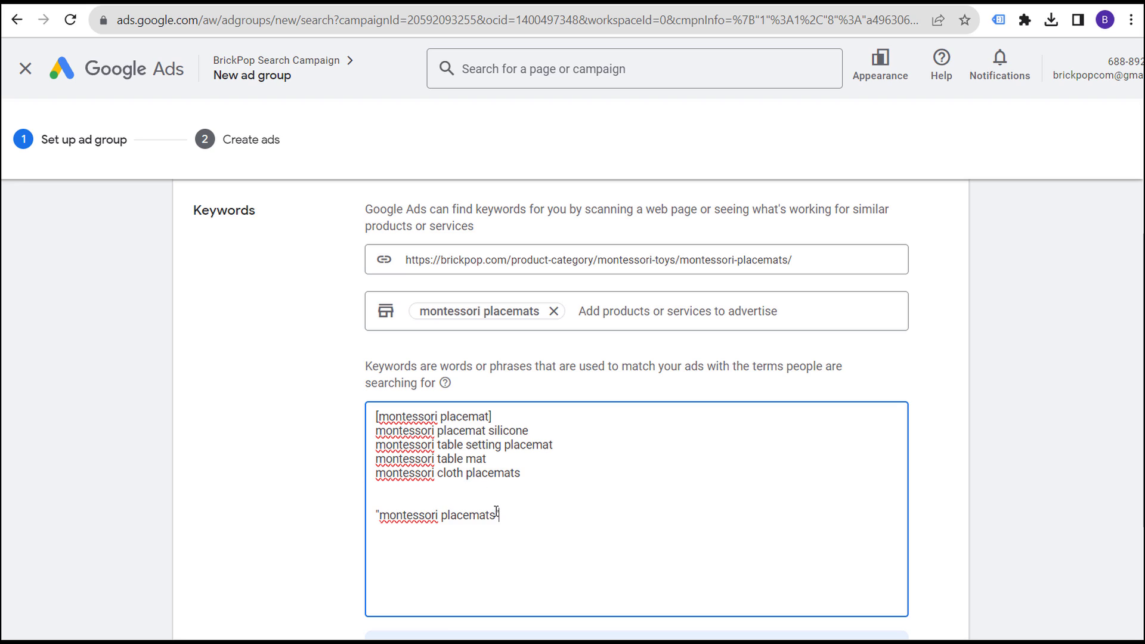
drag(516, 512, 337, 507)
key(BackSpace)
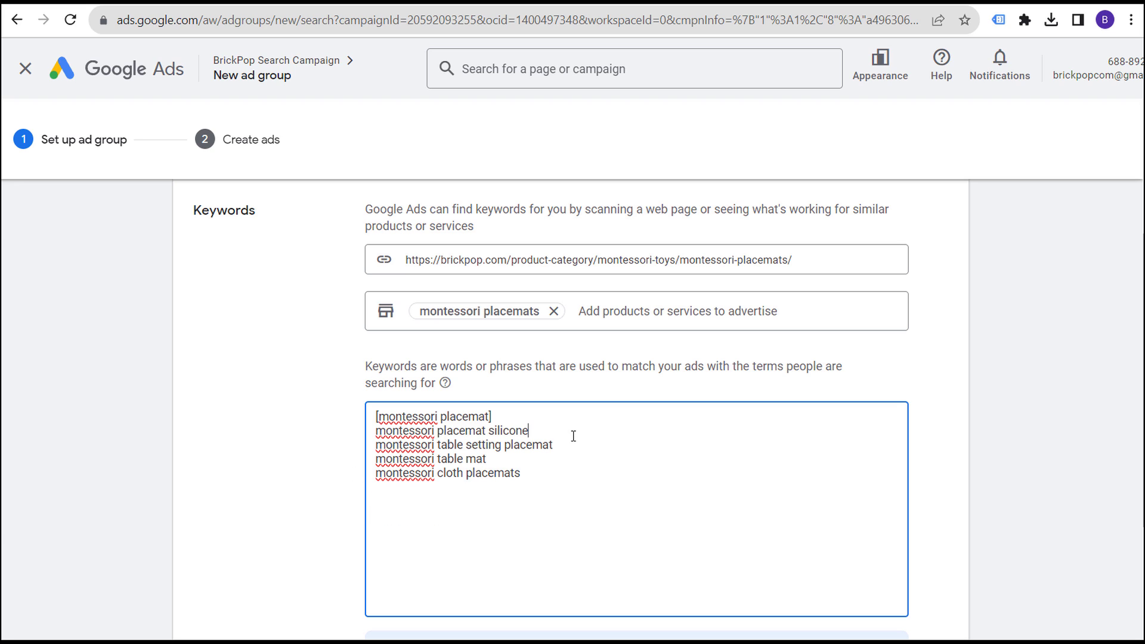
Wrap the remaining keywords in [ ] brackets, making all five exact match
text(])
click(589, 446)
text(])
click(565, 458)
text(])
click(568, 473)
text(])
click(378, 430)
text([)
click(377, 445)
text([)
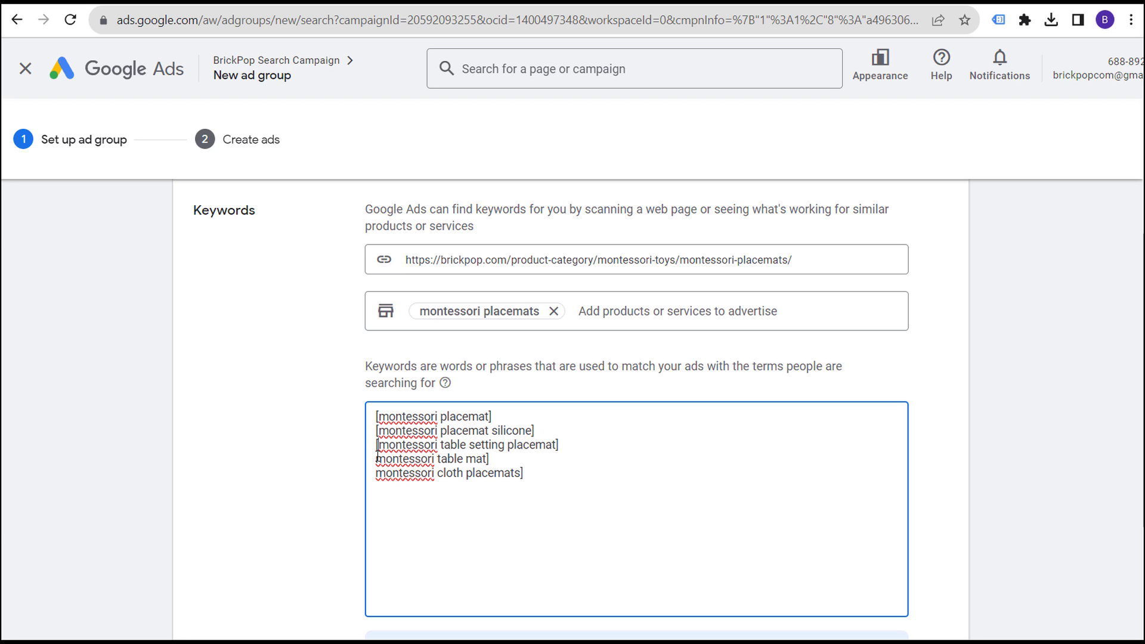
click(377, 459)
text([)
click(377, 472)
text([)
click(329, 486)
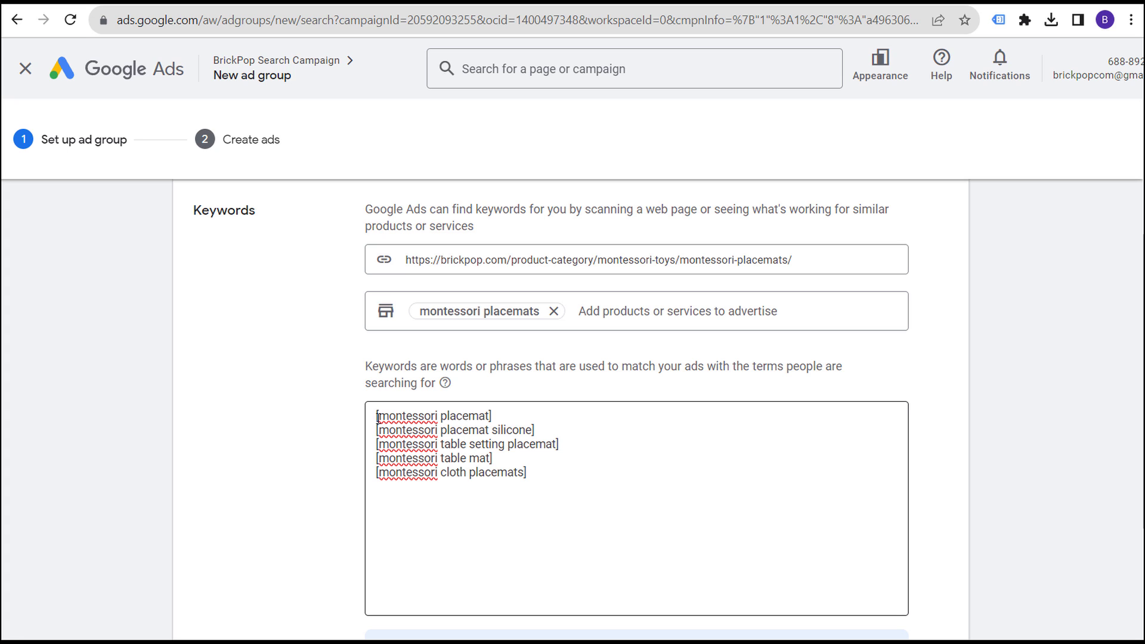
Add a quoted "montessori placemats" line after a blank line below the keywords, then switch to BrickPop
drag(376, 416, 568, 482)
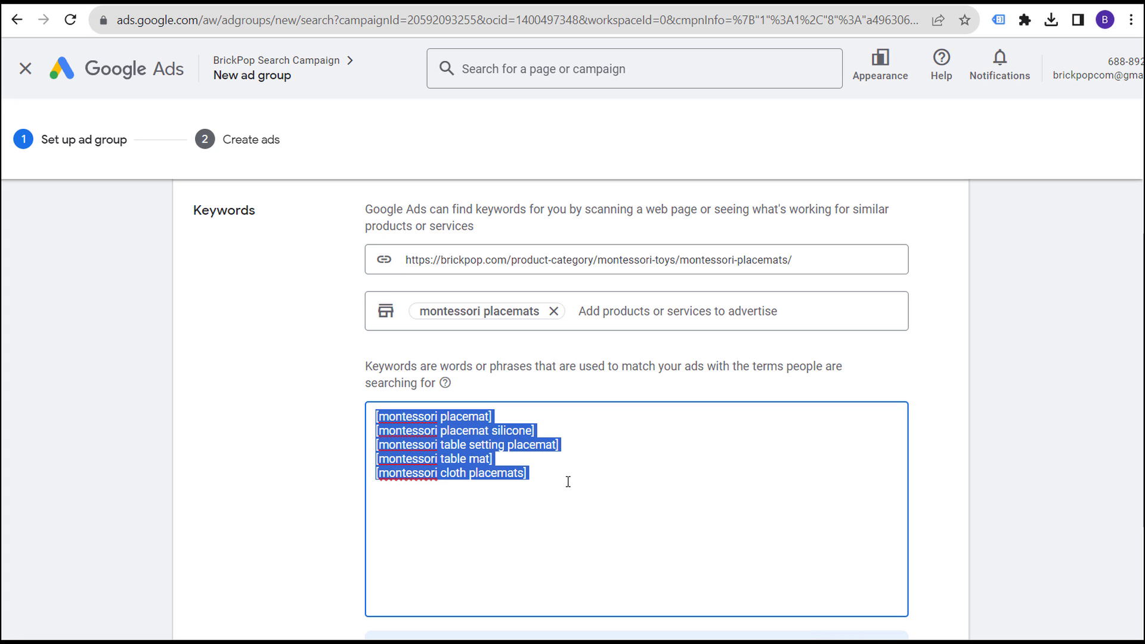
click(568, 481)
key(Return)
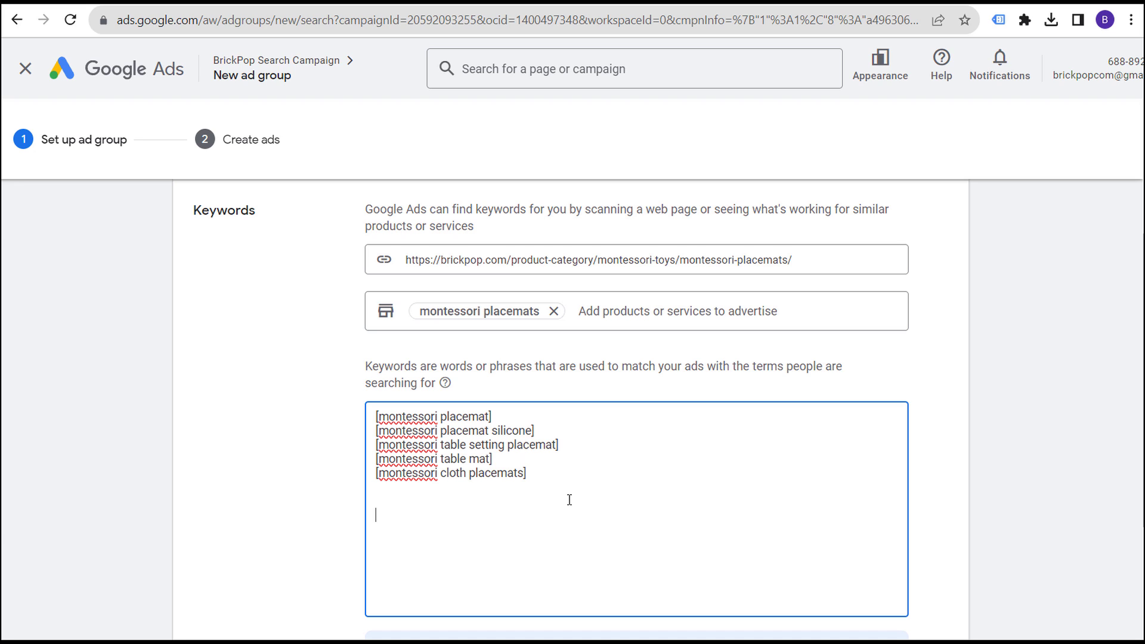
key(Return)
text("montessori placemats)
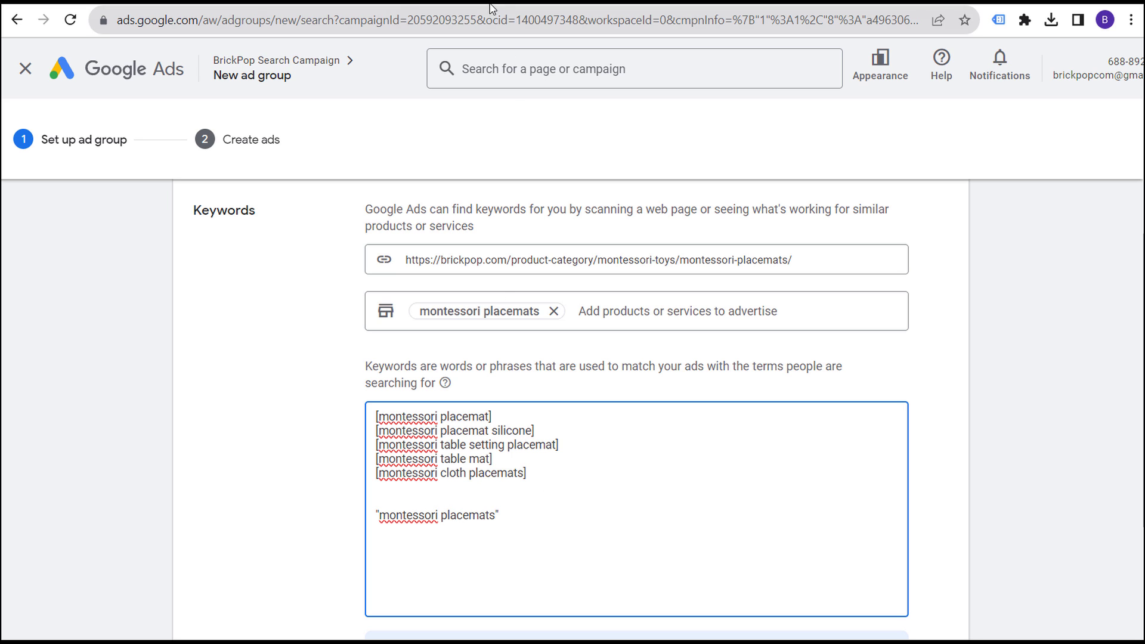
key(ctrl+Tab)
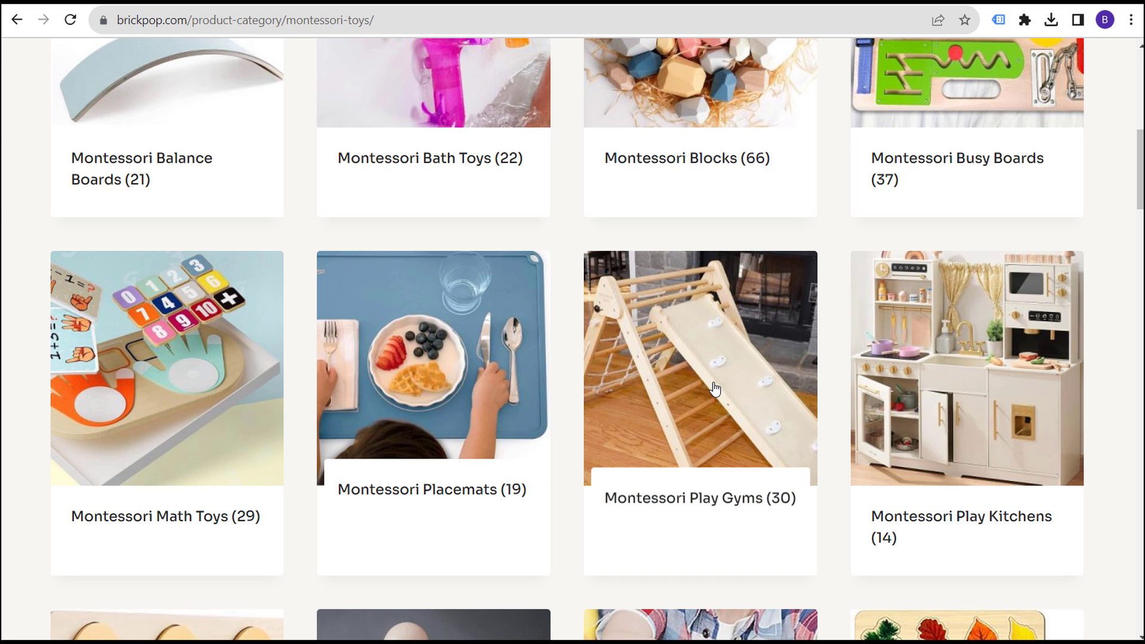
Browse the BrickPop Montessori toys page, then go back to the Google Ads ad group
scroll(961, 431, up, 1)
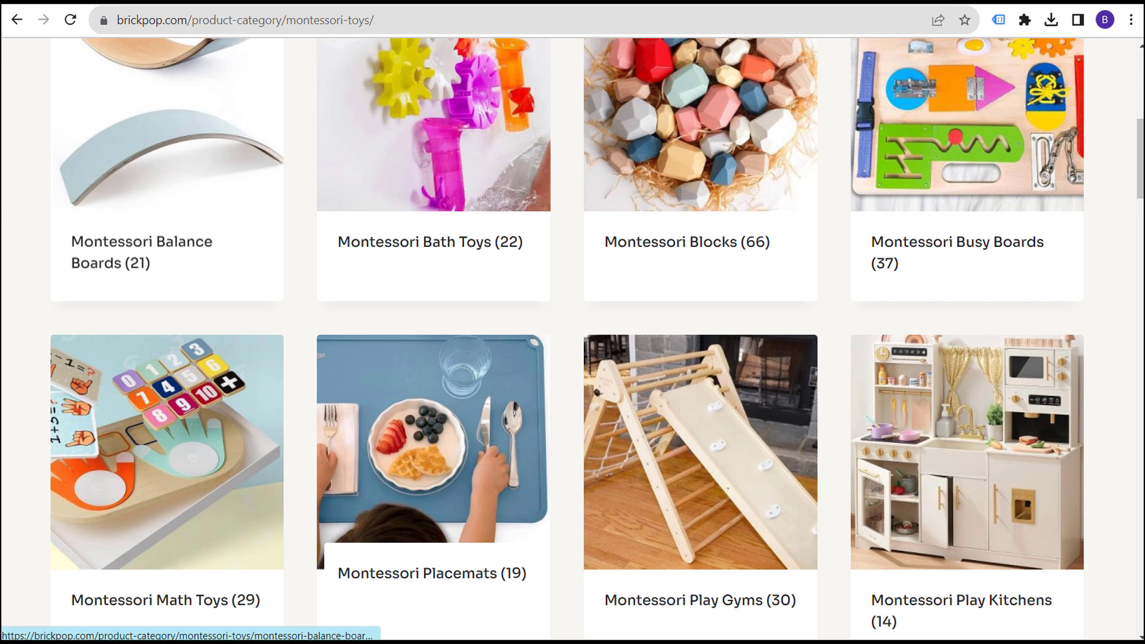
key(ctrl+Tab)
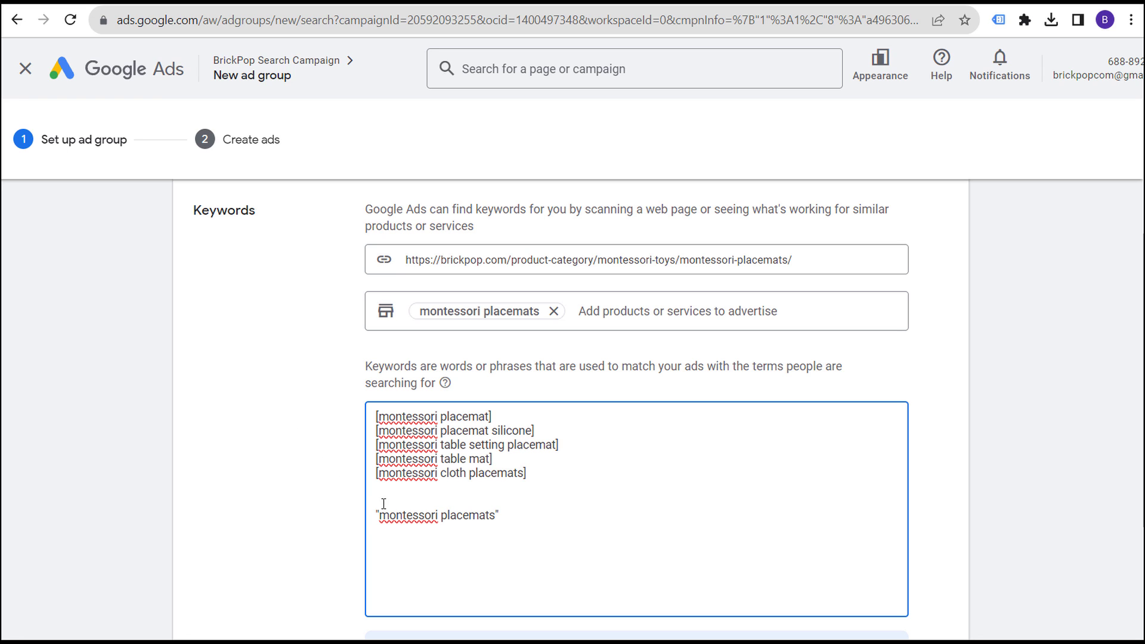
Delete the five bracketed exact-match keywords, keeping only "montessori placemats"
drag(378, 494, 381, 368)
key(BackSpace)
scroll(304, 342, up, 3)
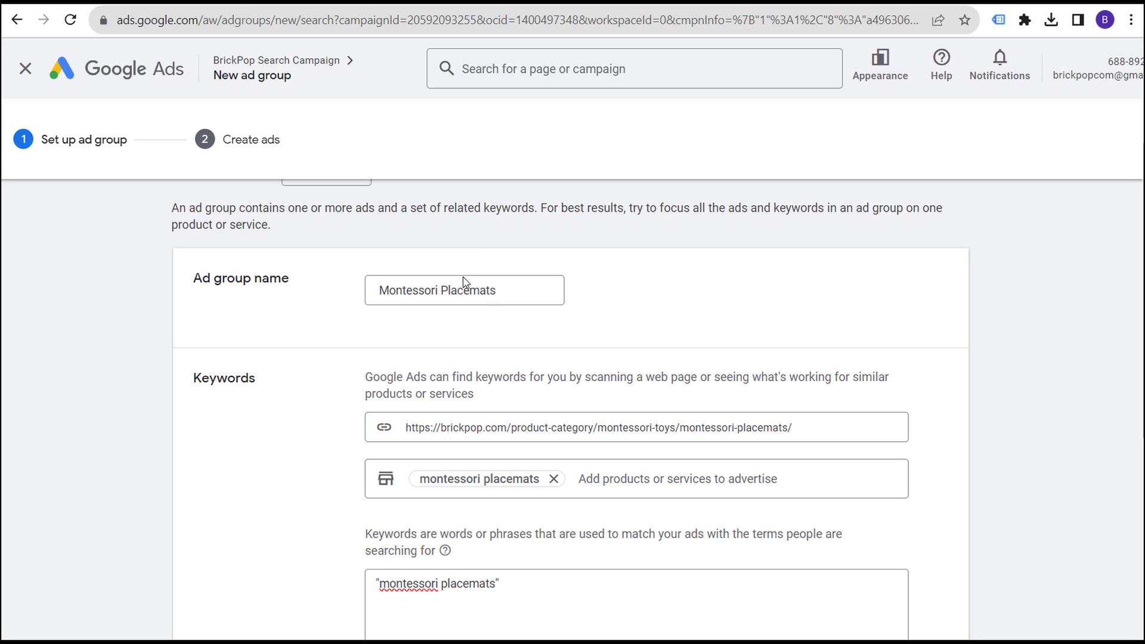
scroll(433, 528, down, 3)
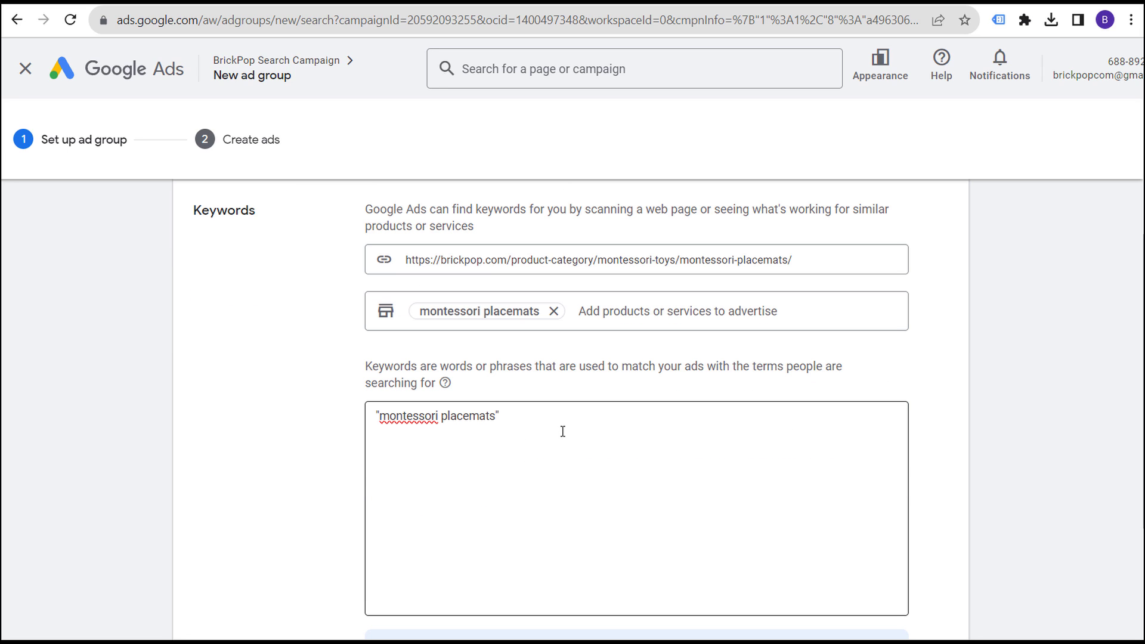
click(582, 422)
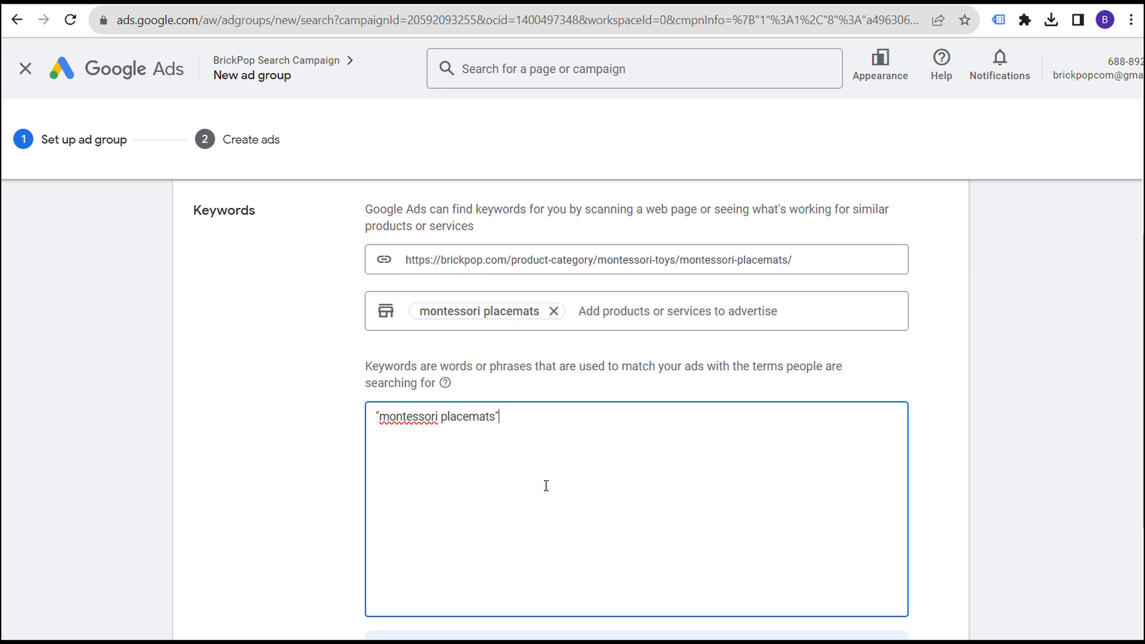
scroll(473, 470, down, 3)
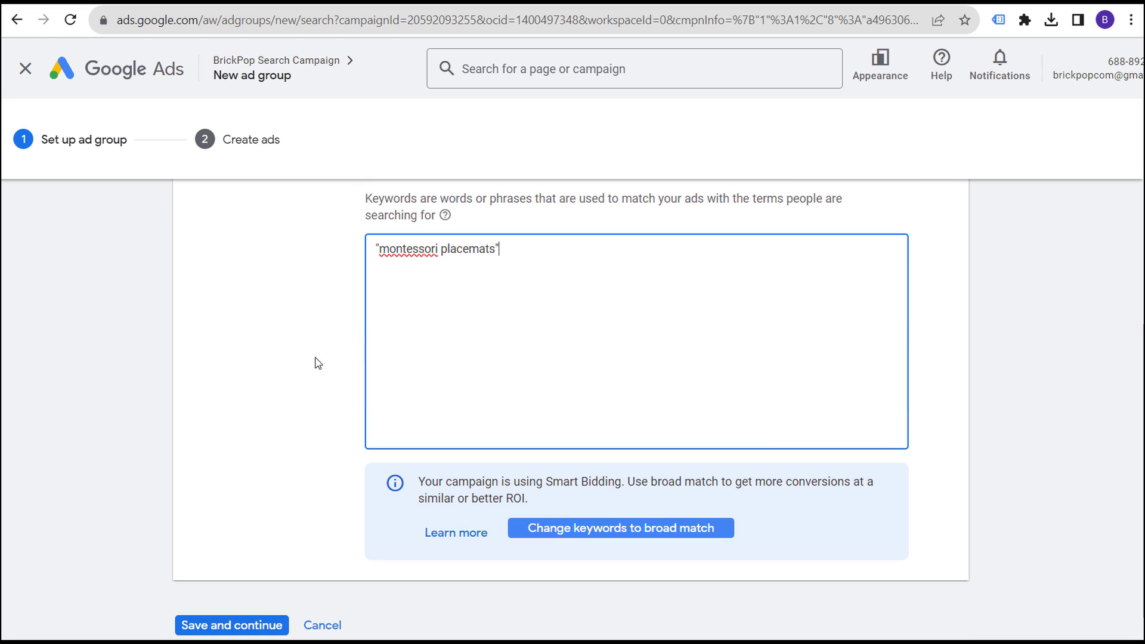
triple_click(425, 246)
click(291, 298)
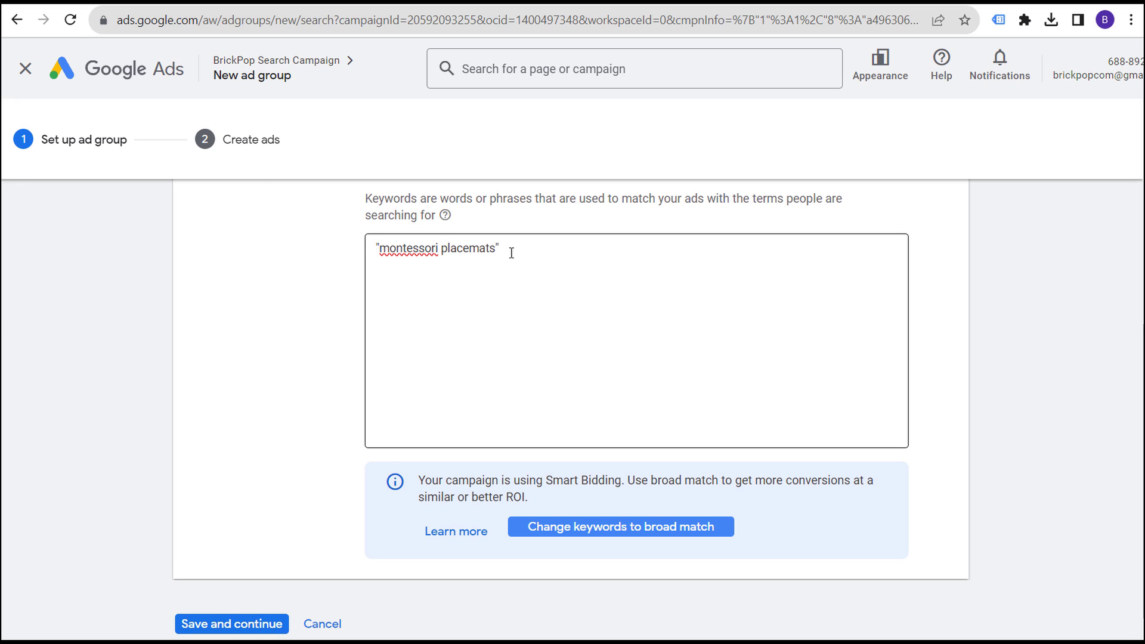
drag(506, 253, 351, 253)
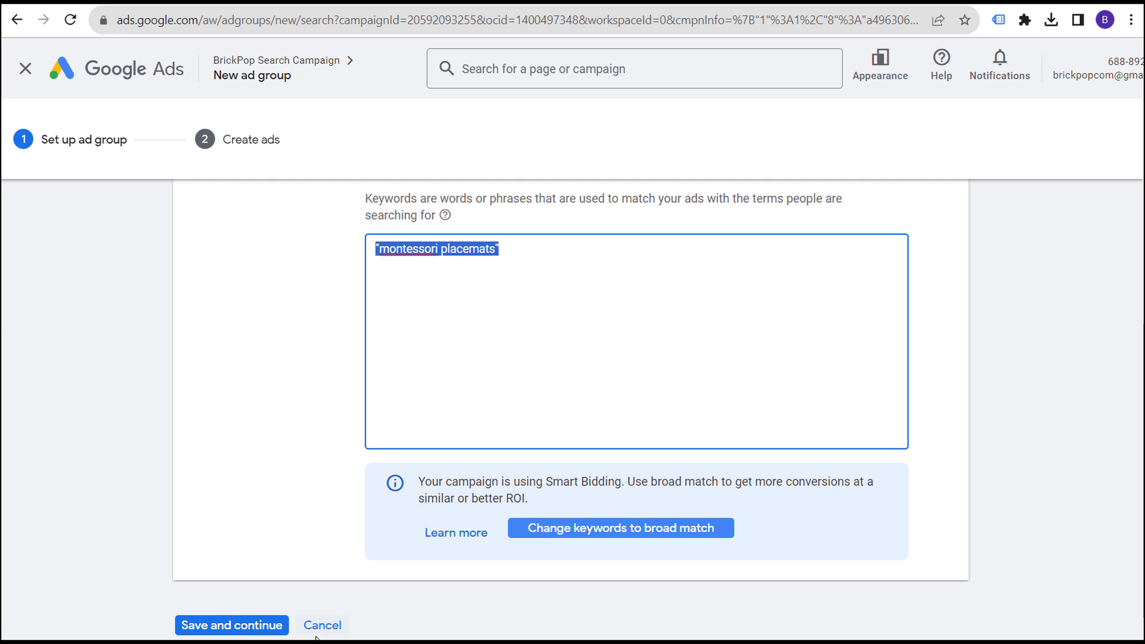
Discard the unsaved ad group and open the Montessori Bath Toys keyword list
click(320, 626)
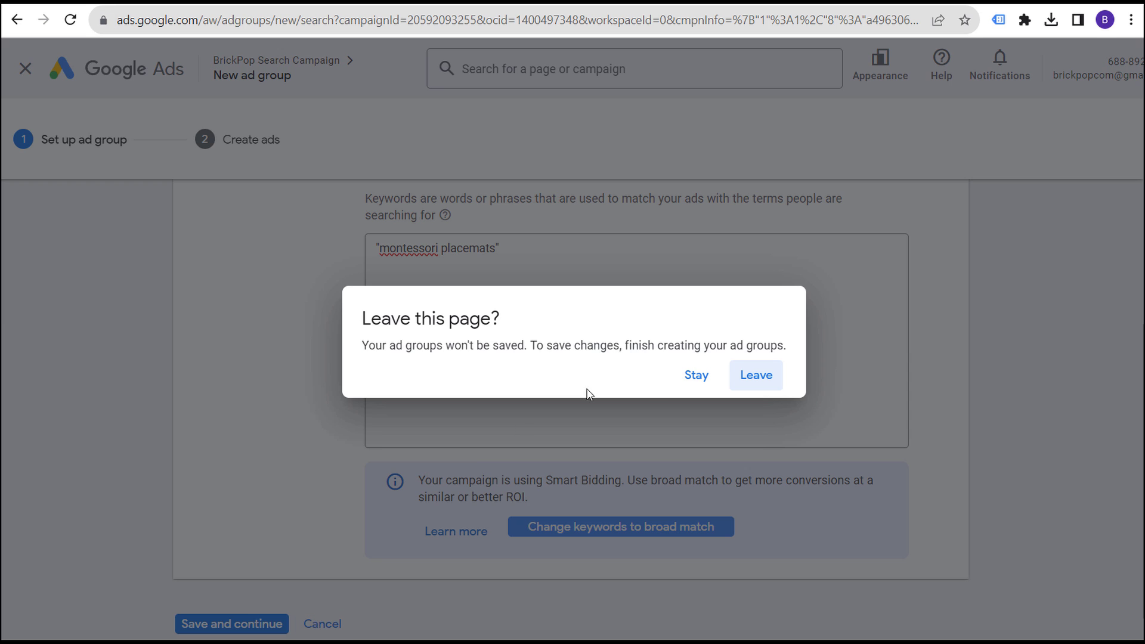
click(761, 380)
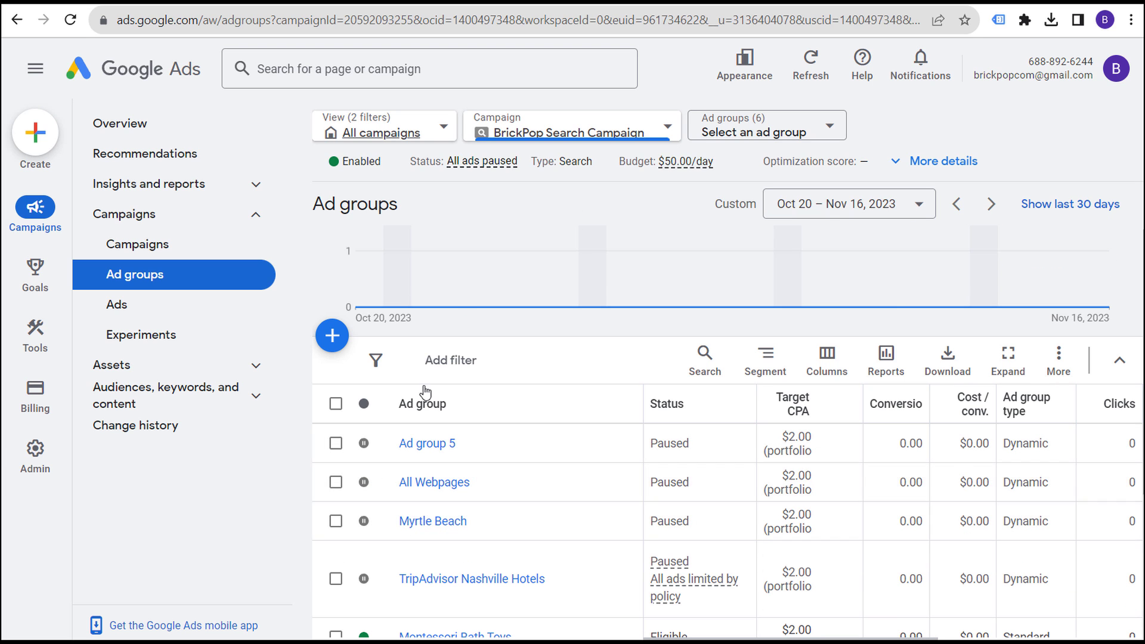
scroll(530, 472, down, 1)
scroll(529, 456, down, 1)
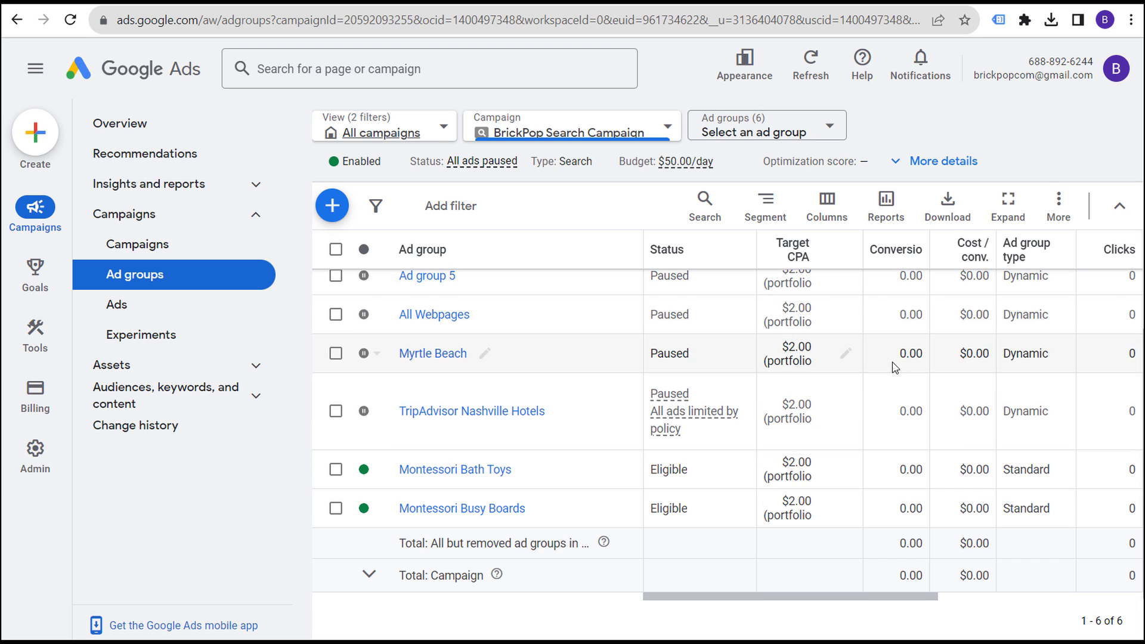
click(436, 475)
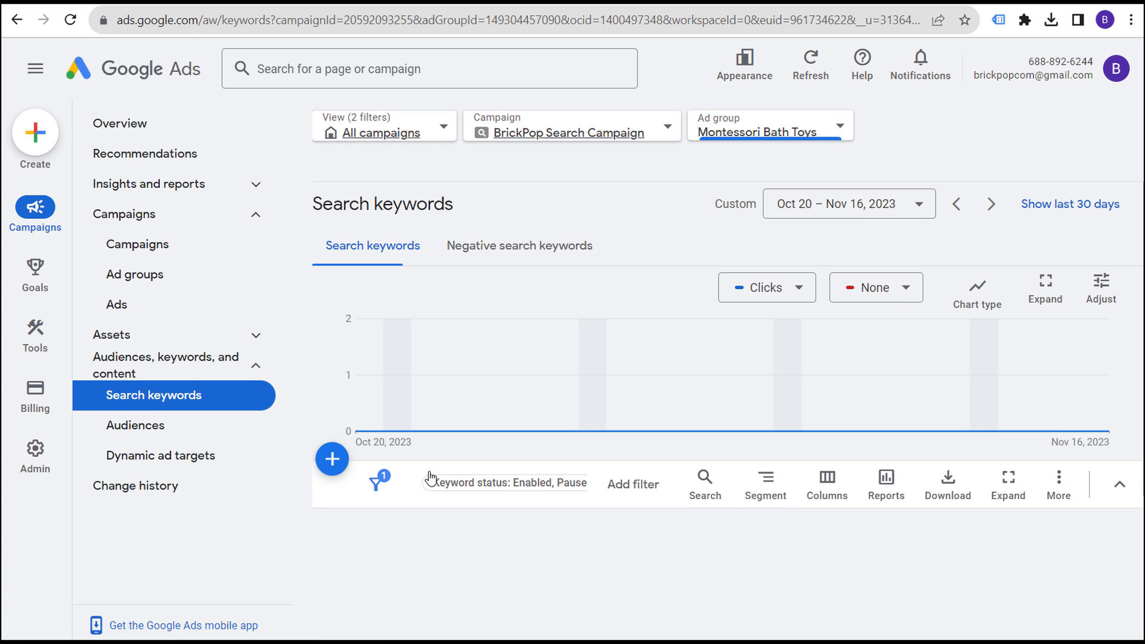
scroll(597, 463, down, 2)
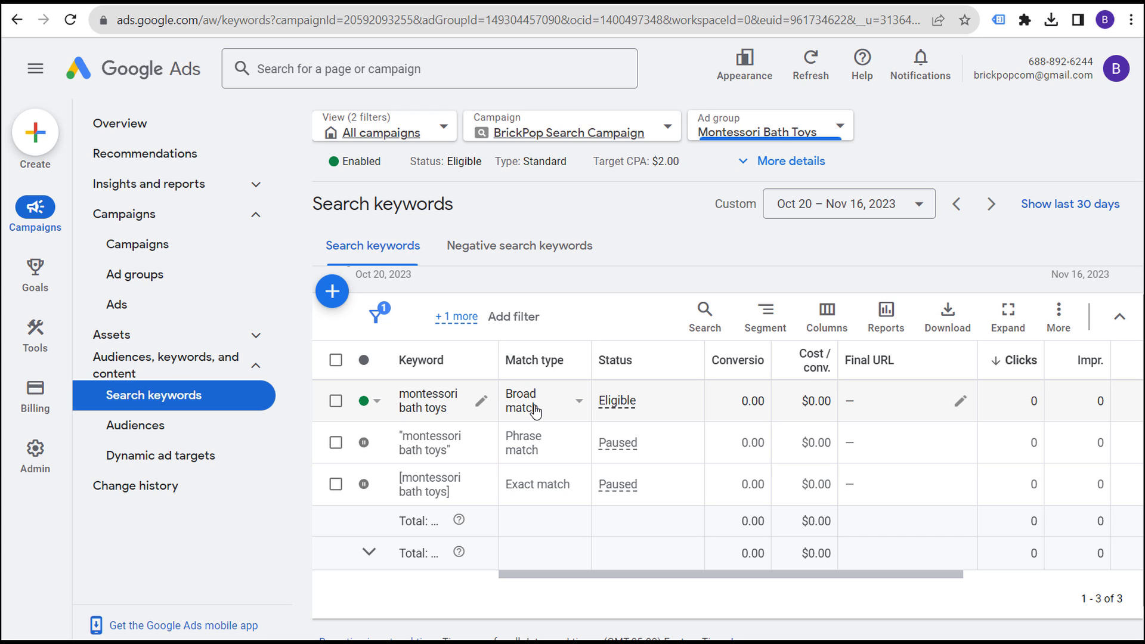
Select all three Bath Toys keywords and view their search terms with the keyword filter removed
click(336, 361)
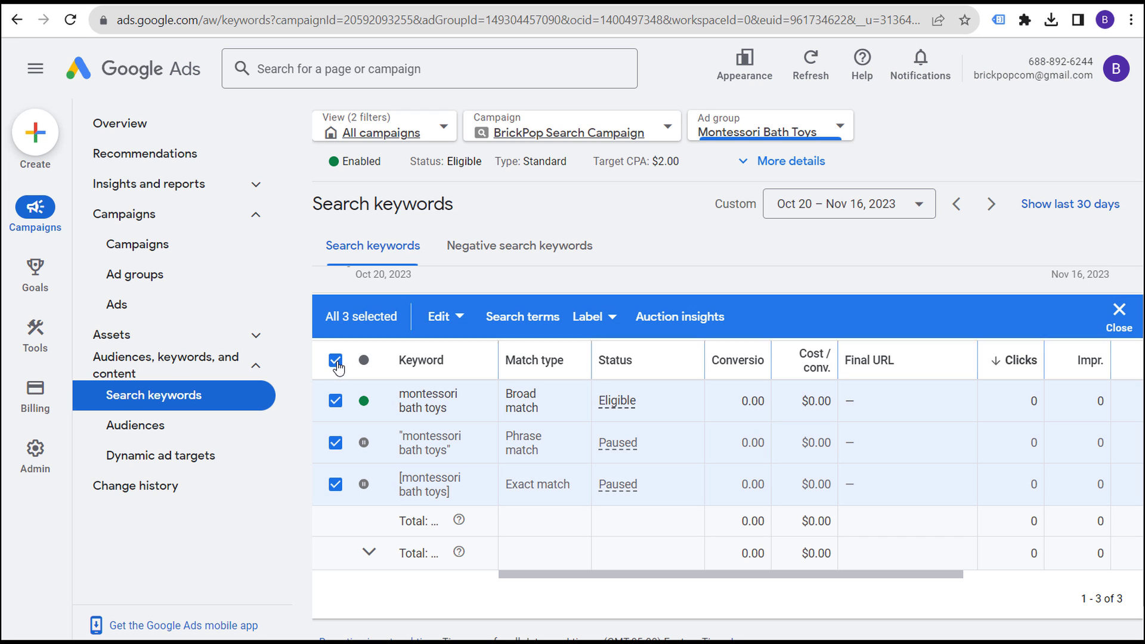
click(531, 317)
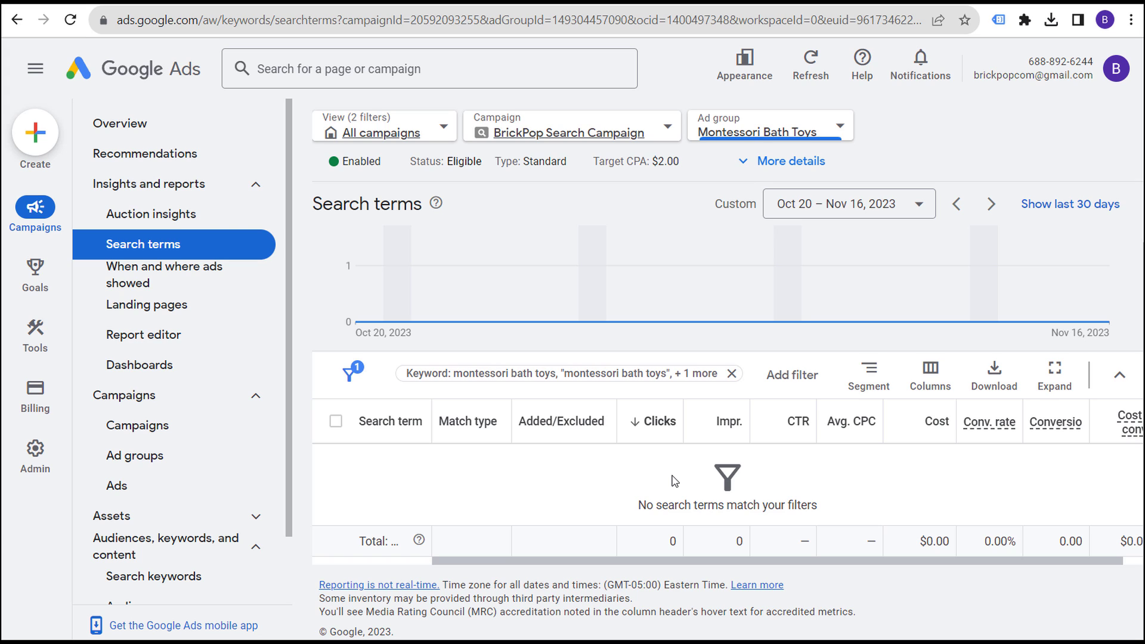
click(731, 374)
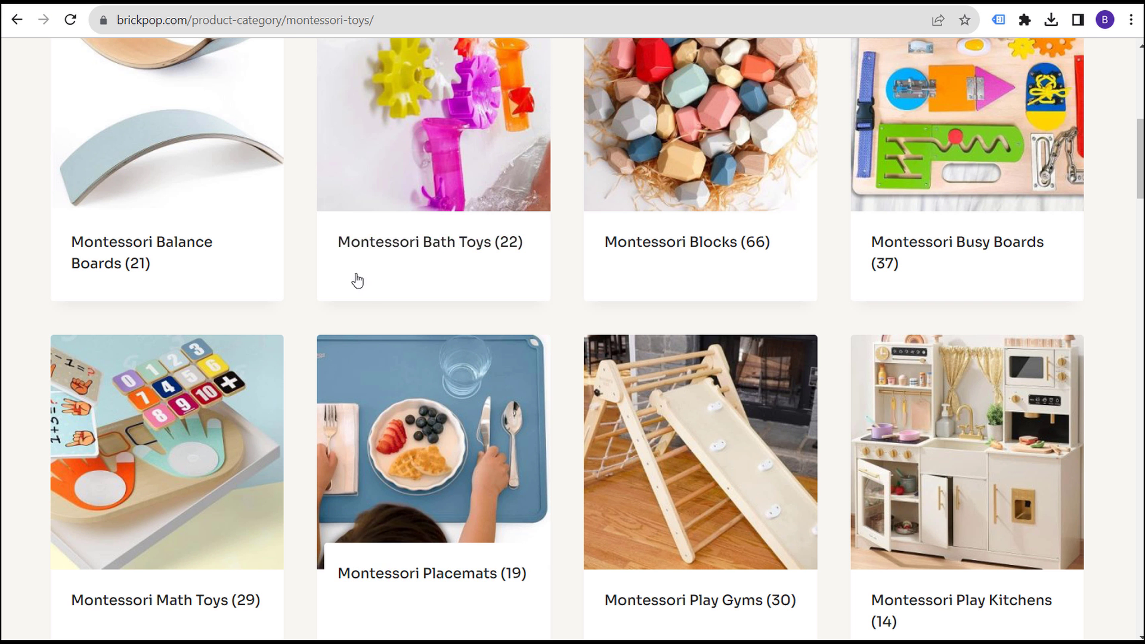
Scroll through the BrickPop Montessori toys subcategory cards, such as Montessori Play Kitchens (14)
scroll(330, 276, up, 4)
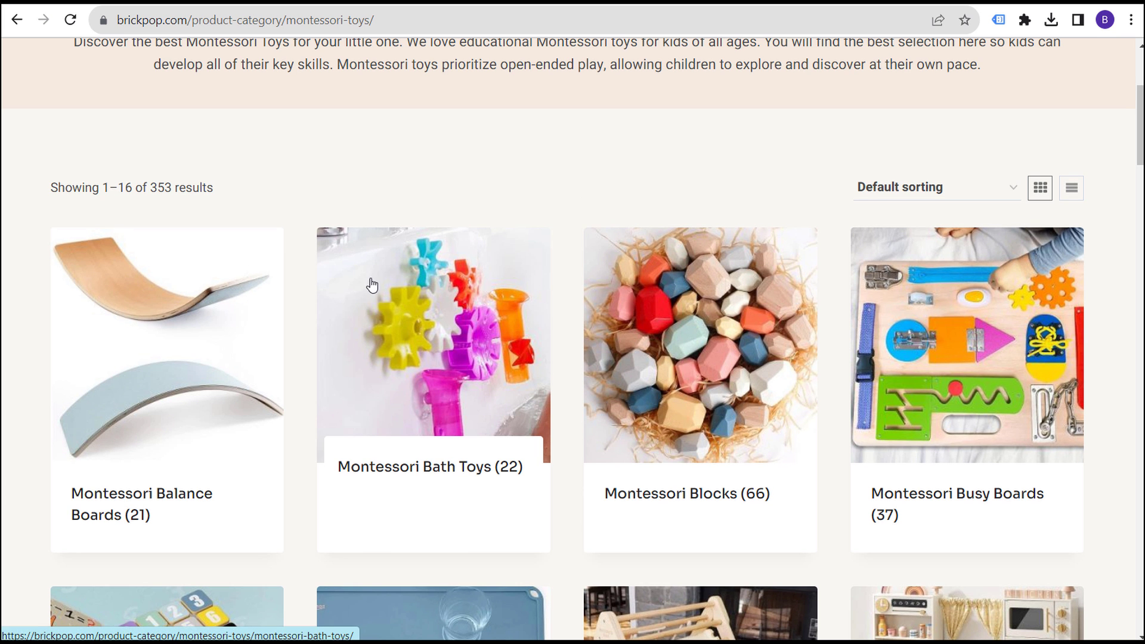
scroll(491, 181, down, 7)
scroll(551, 180, down, 4)
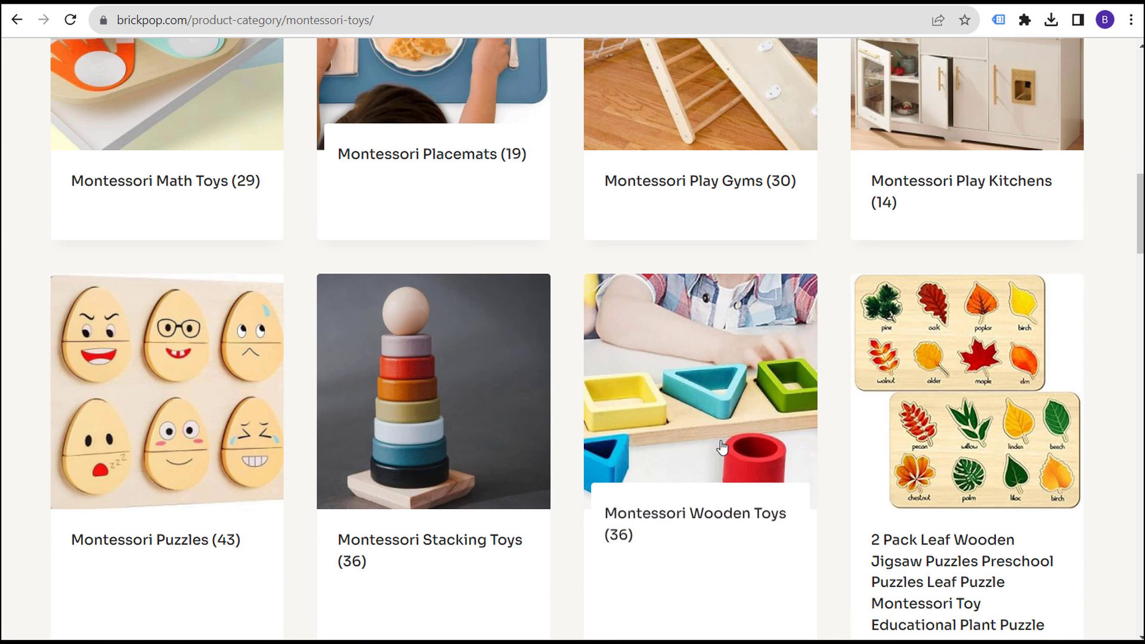
scroll(153, 499, up, 1)
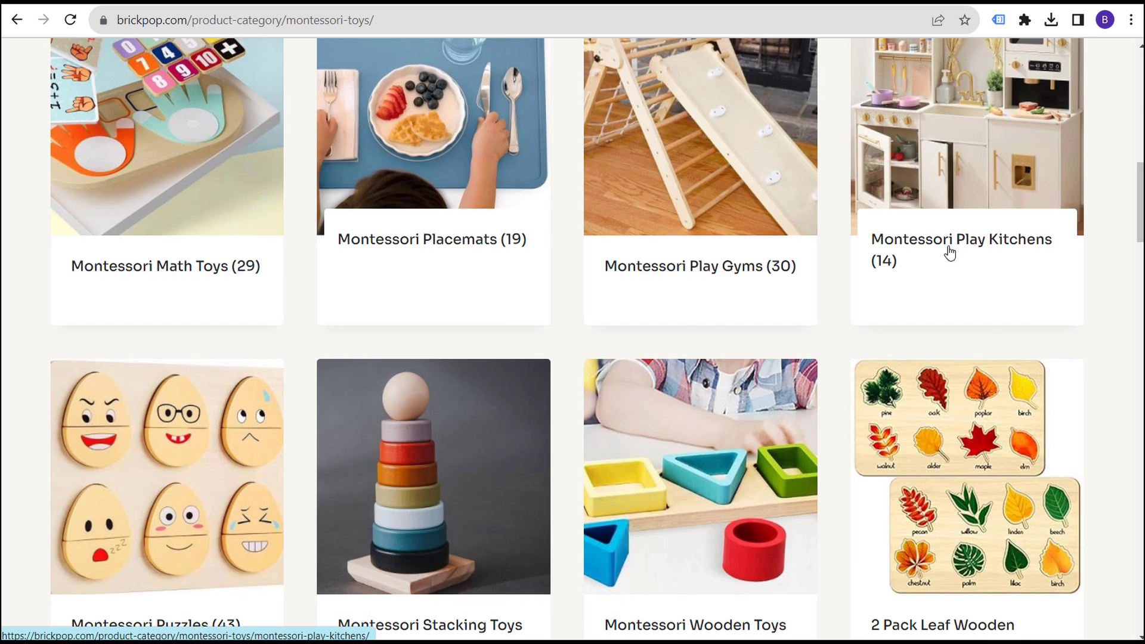
scroll(945, 247, up, 5)
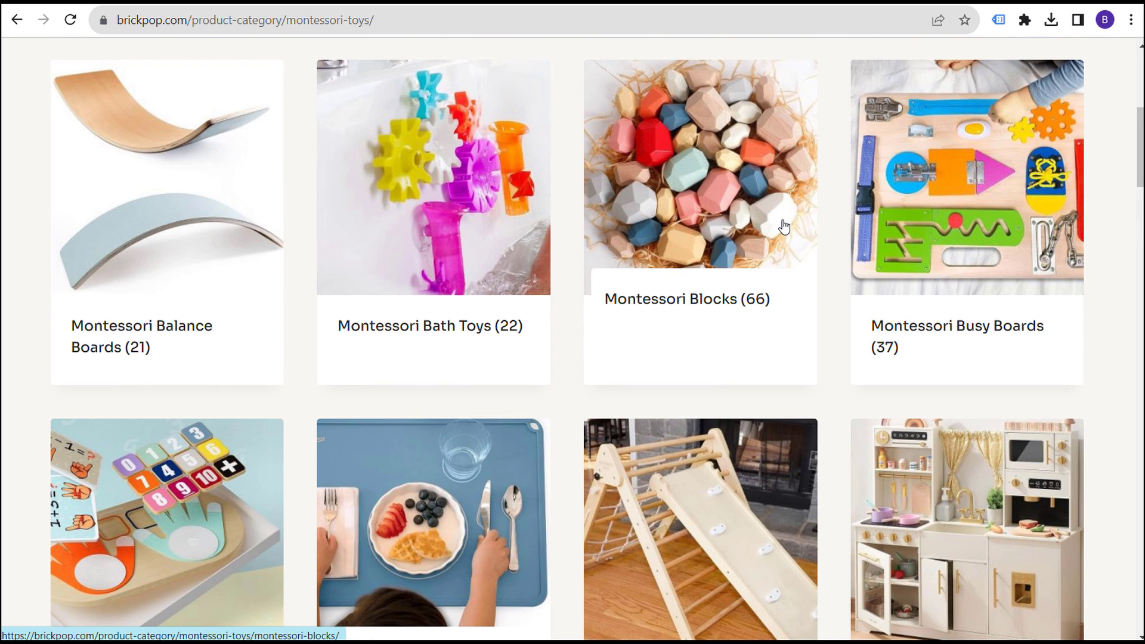